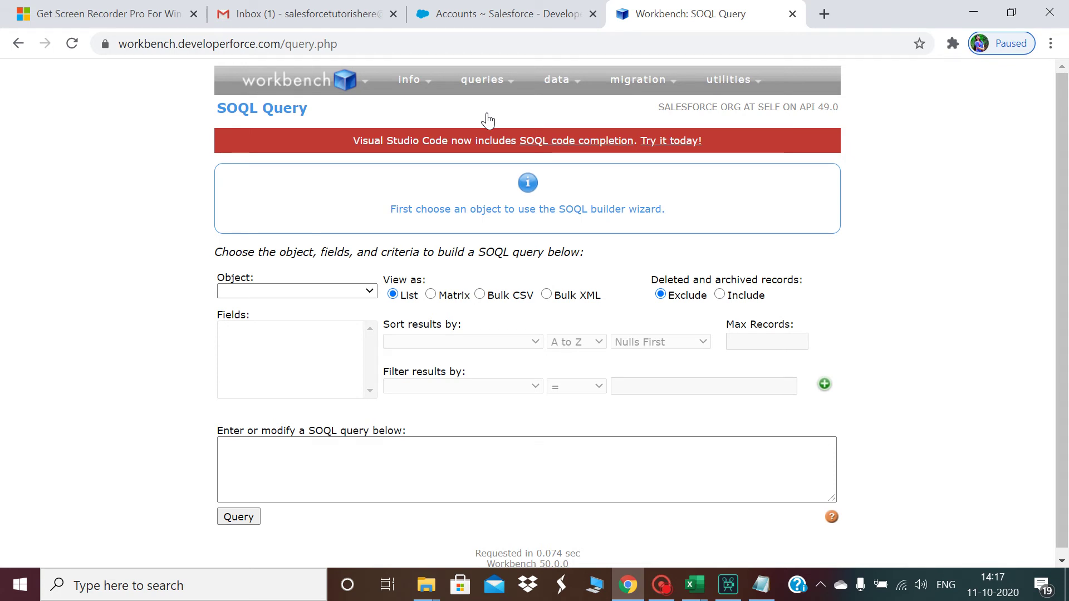
Switch to the Salesforce Accounts page and open the Account object's field list at its custom fields section
click(503, 17)
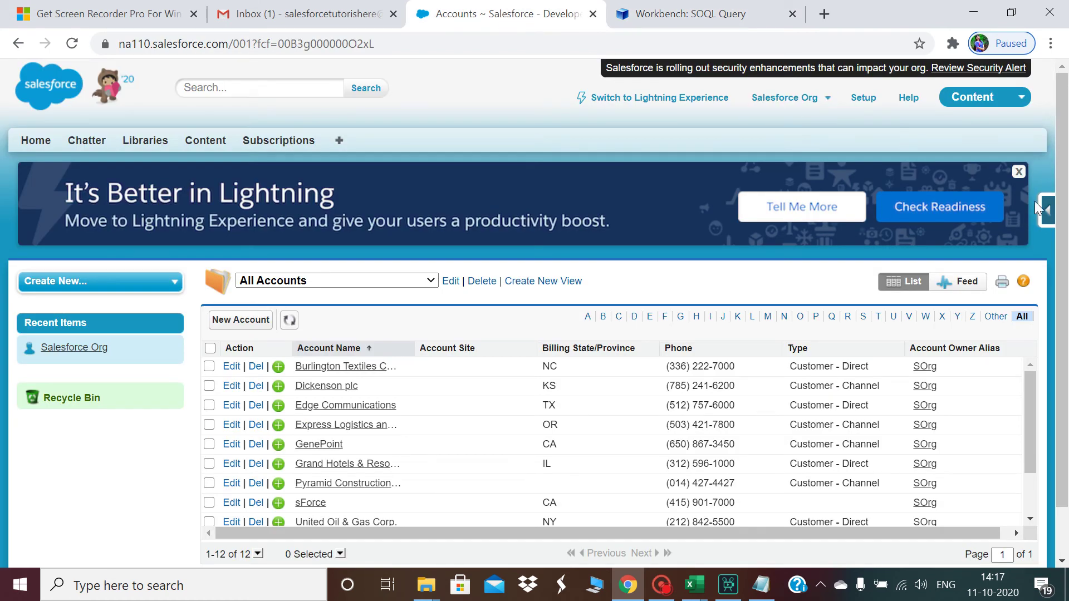
click(1044, 215)
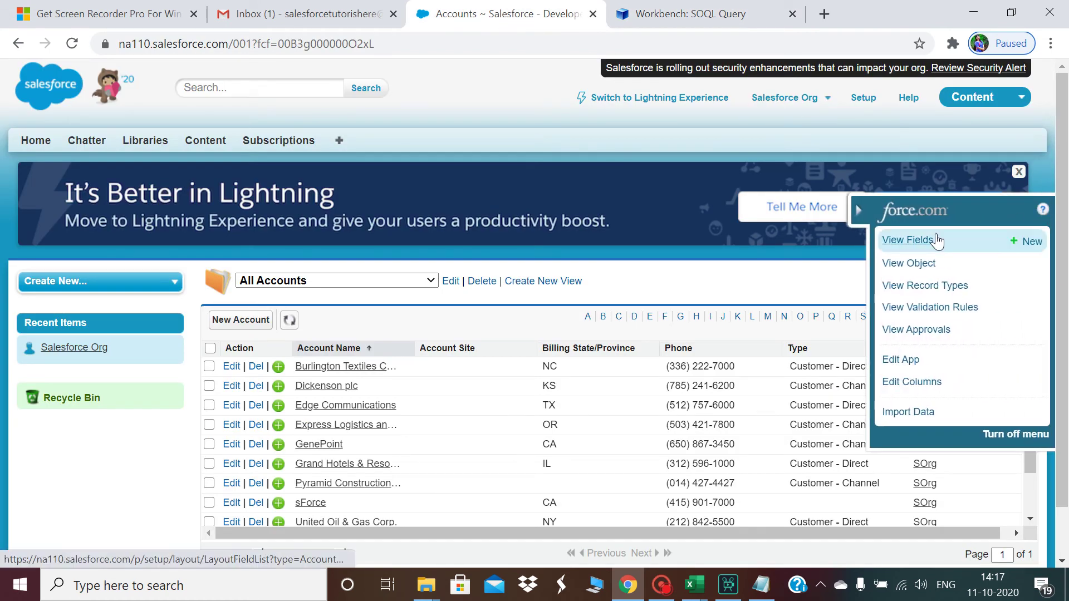
click(909, 241)
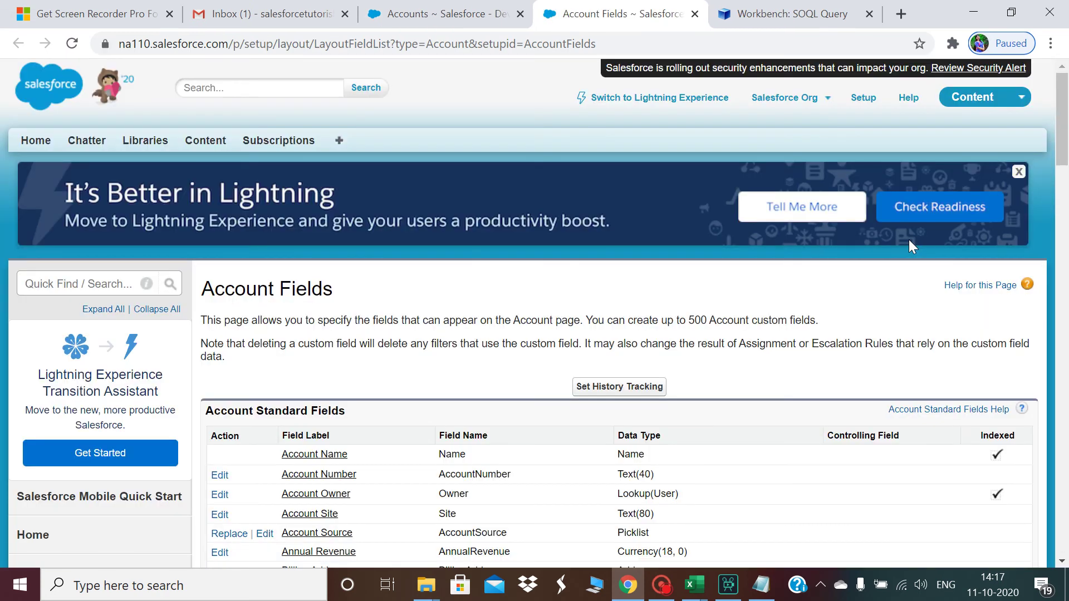
drag(1063, 123, 1064, 268)
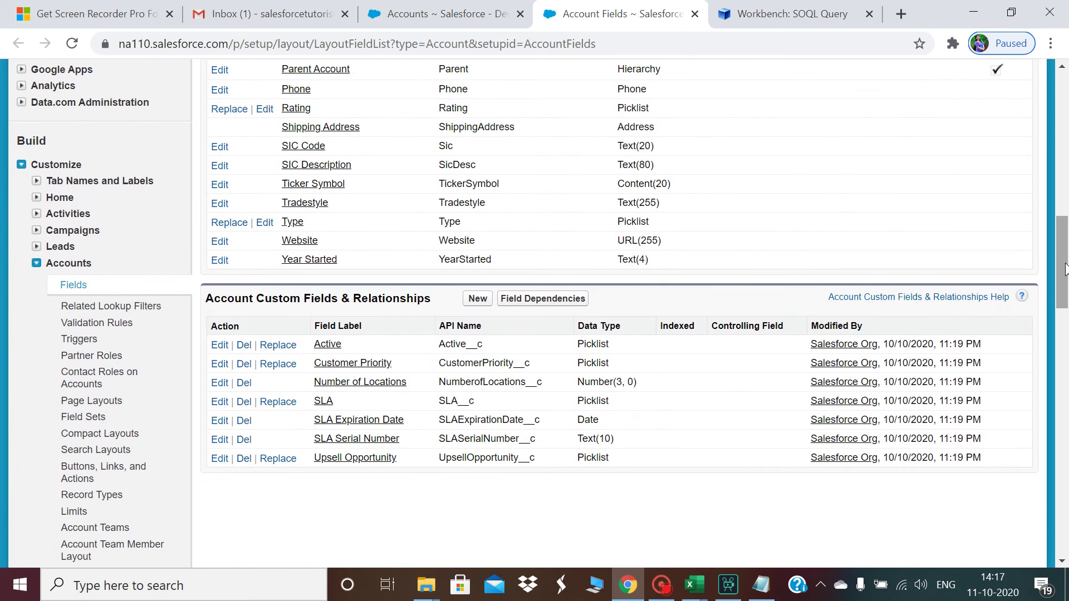
Start a new Account custom field with the Text data type and proceed to its details
click(480, 300)
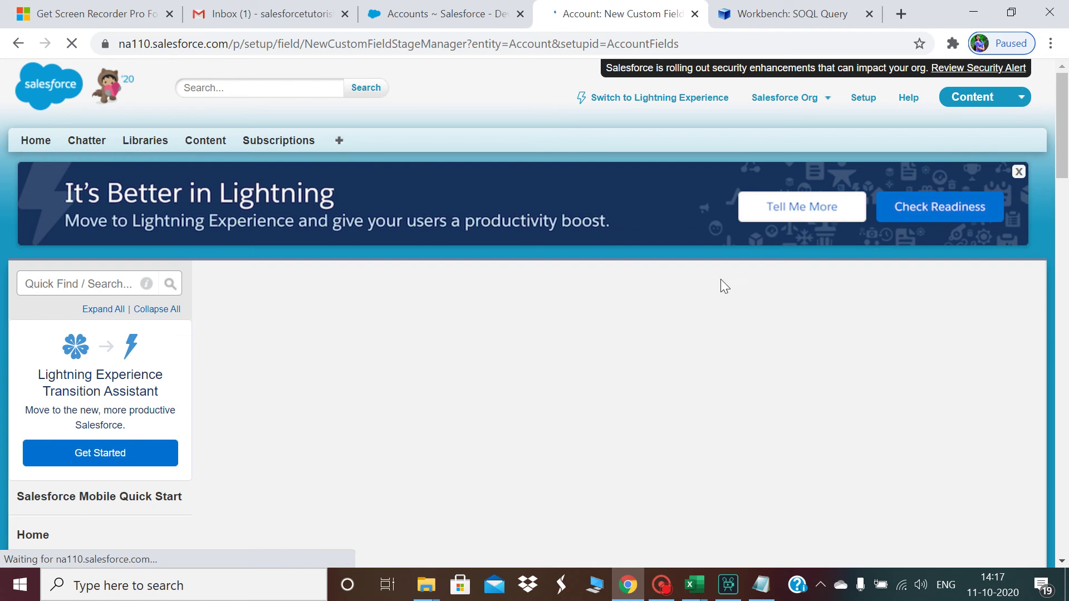
drag(1067, 125, 1067, 242)
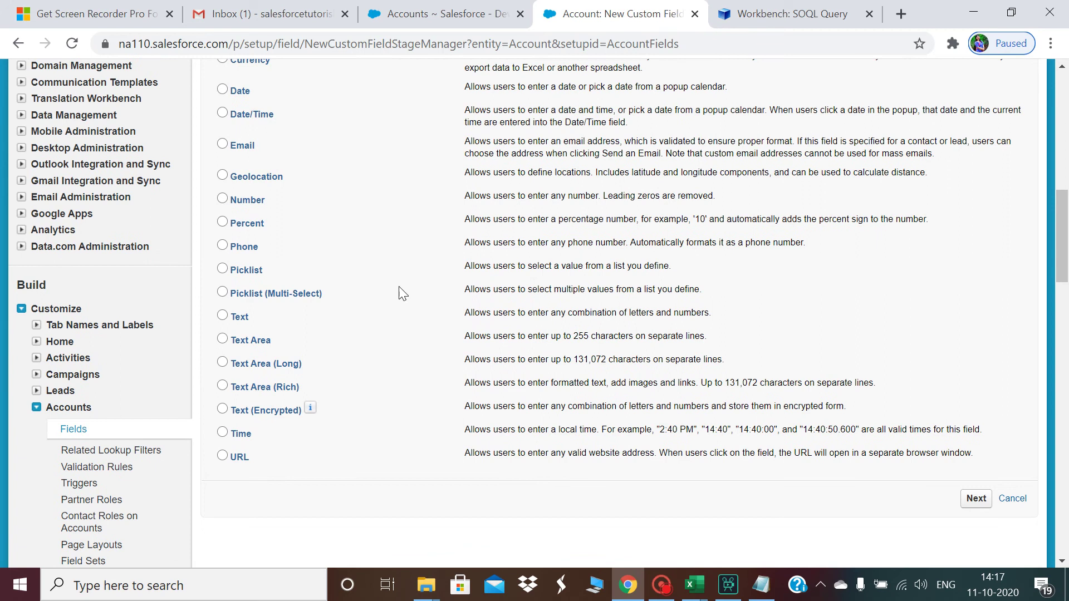
click(240, 318)
click(977, 501)
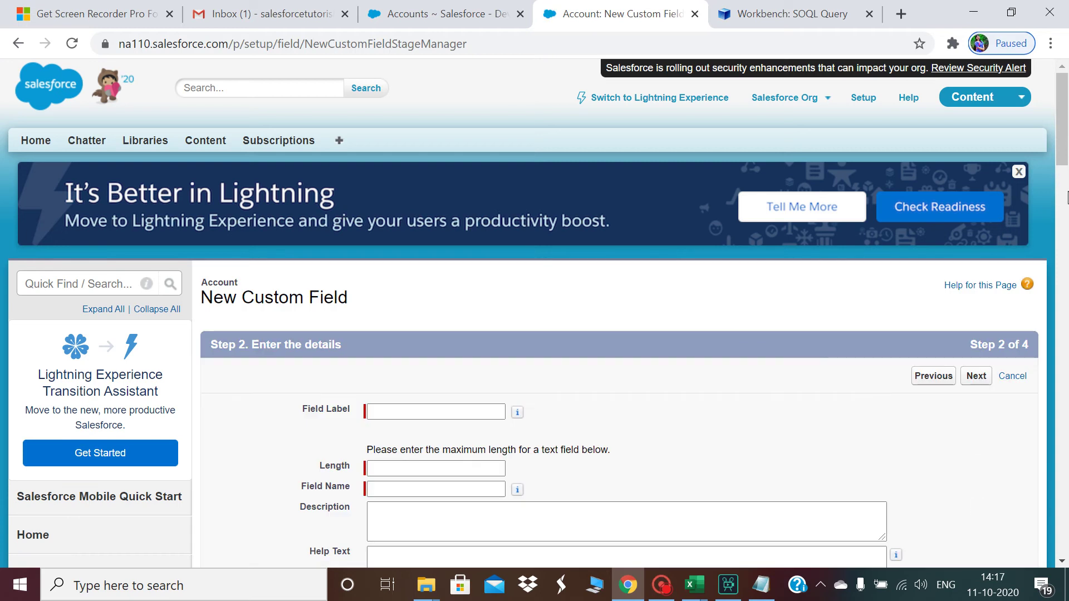
Label the new field Account Details with a length of 255 and proceed to field-level security
drag(1064, 155, 1065, 183)
click(391, 261)
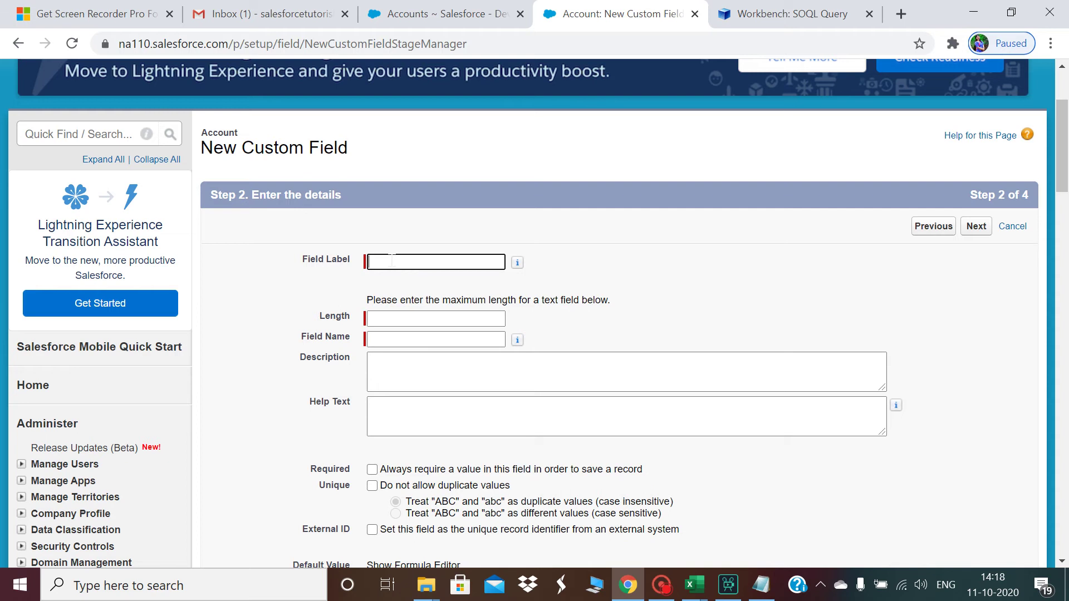
text(Acccunt Details)
key(Tab)
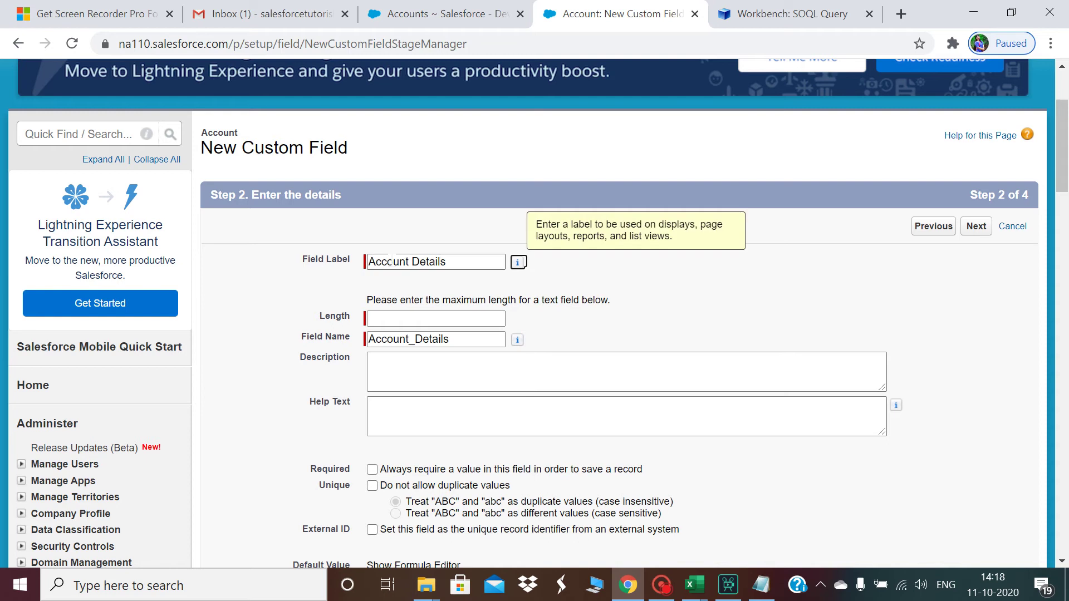
click(442, 318)
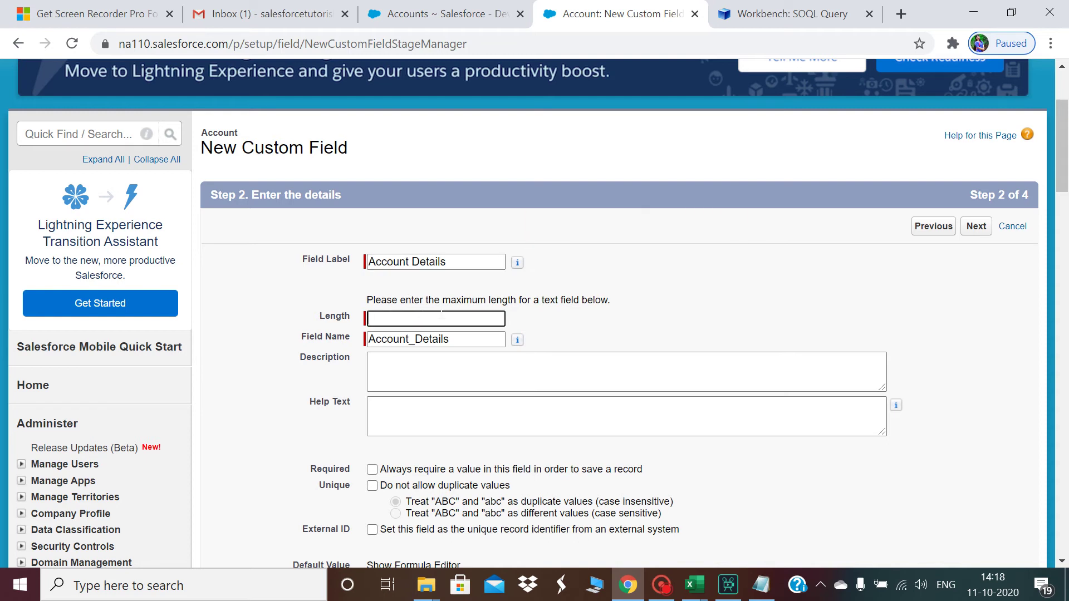
text(255)
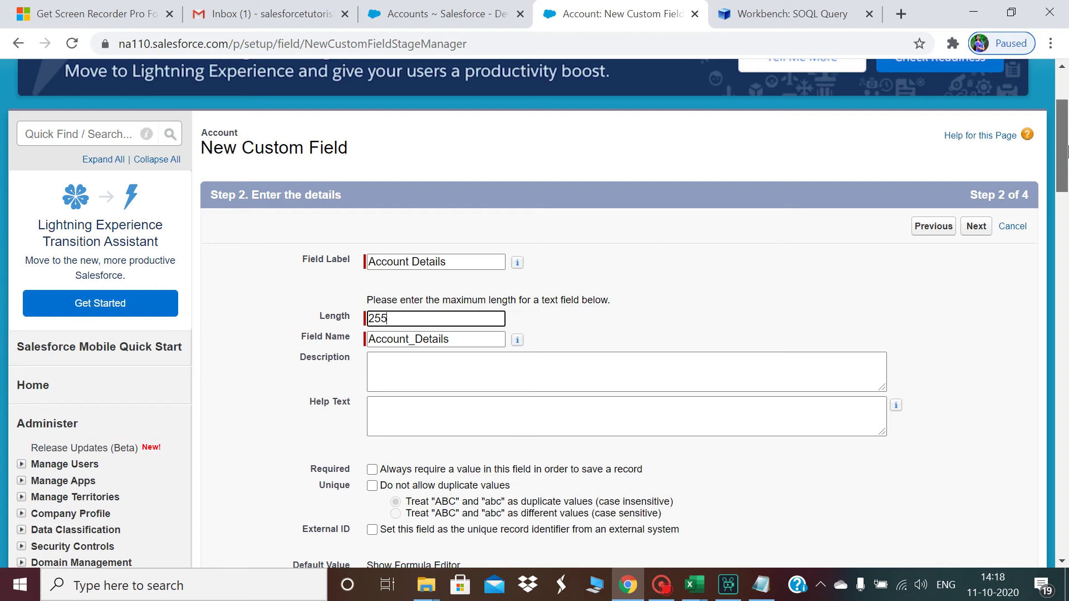
mouse_move(1067, 149)
mouse_down()
mouse_move(1067, 176)
mouse_move(1067, 144)
mouse_up()
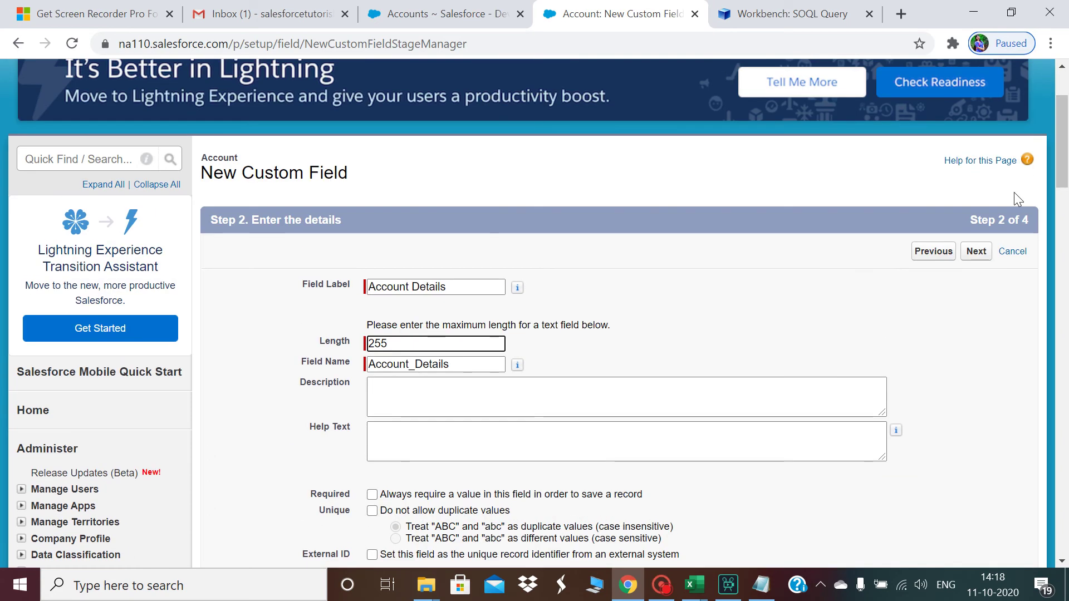
click(978, 251)
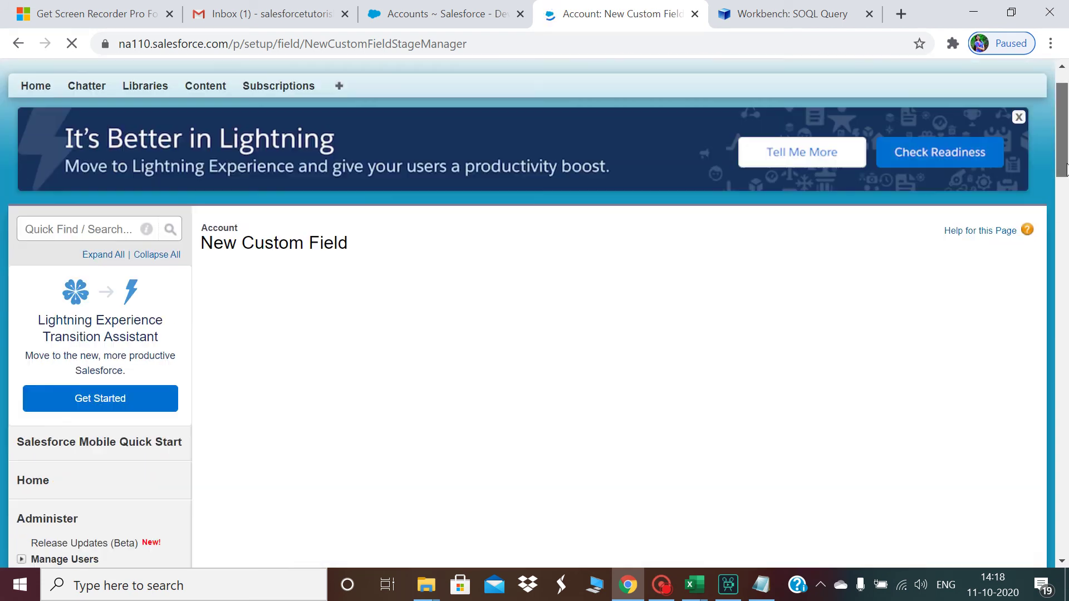
Make the field visible to all profiles and save it with all Account page layouts included
drag(1067, 148, 1067, 208)
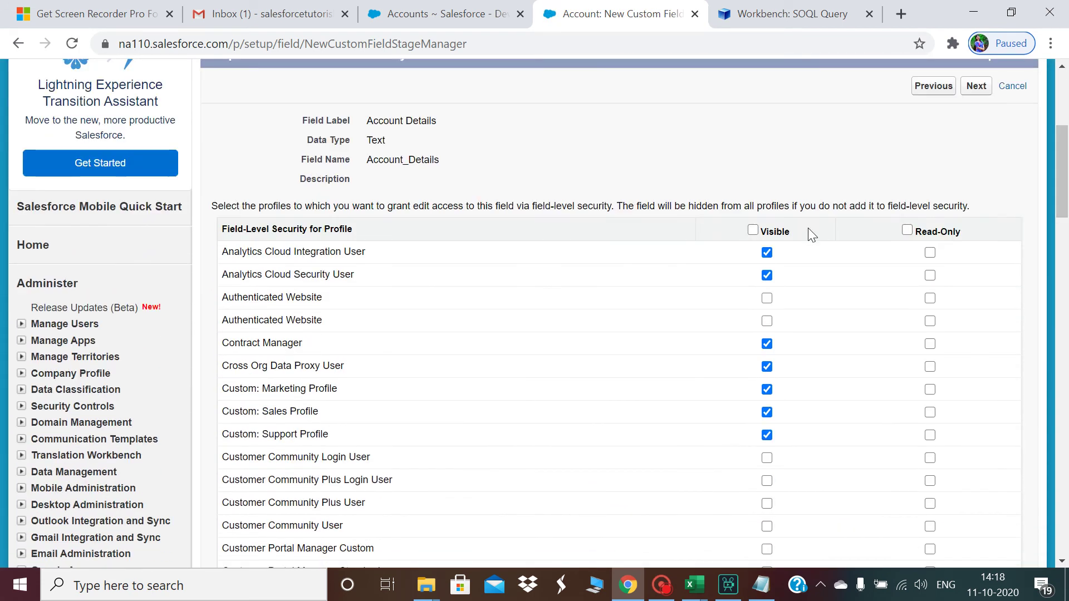
click(752, 230)
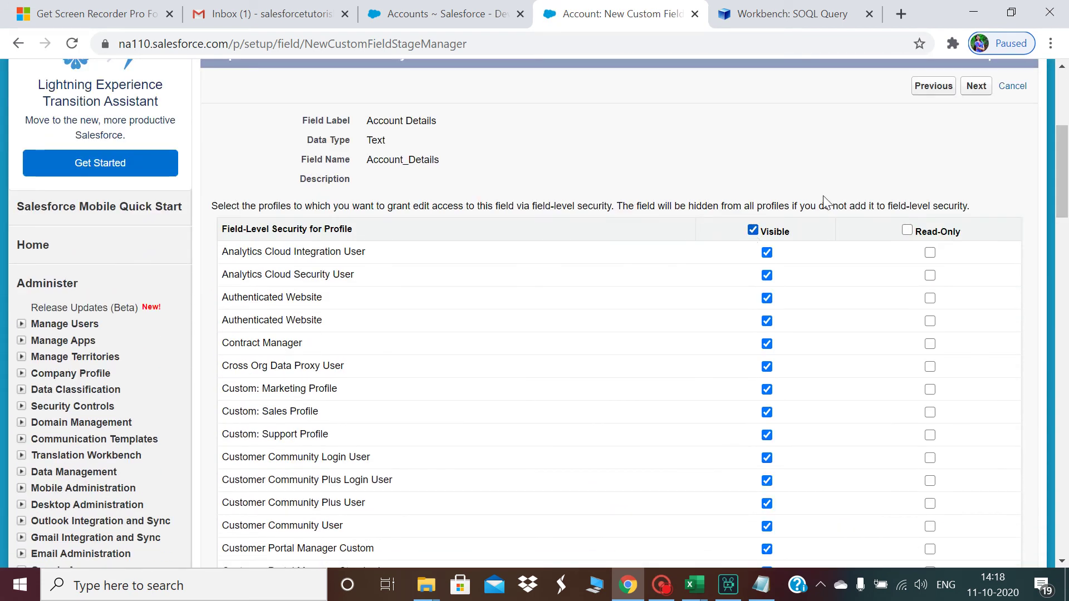
click(968, 91)
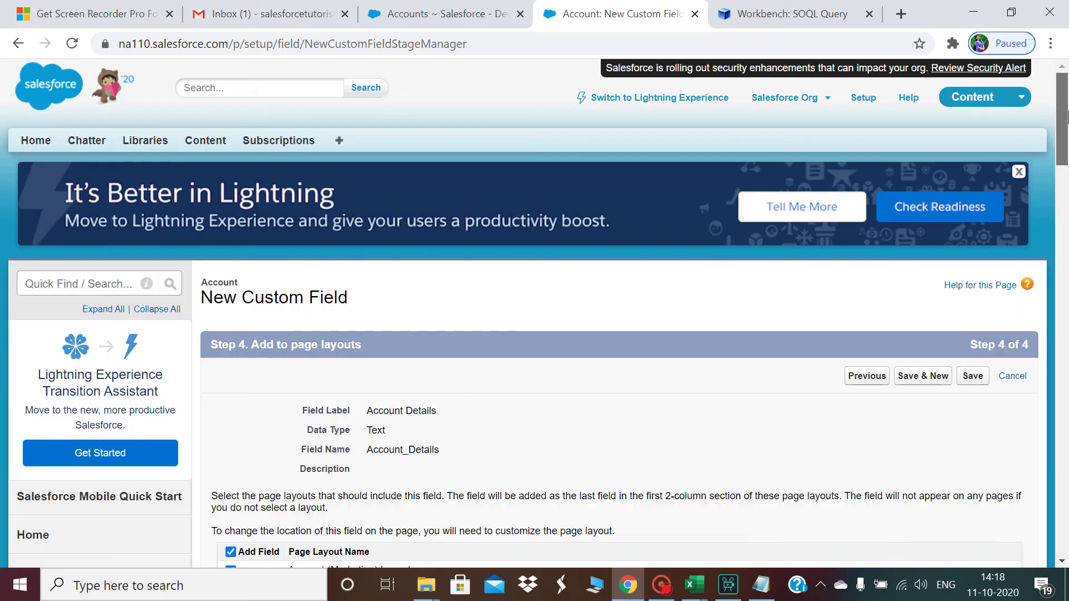
drag(1067, 116, 1067, 158)
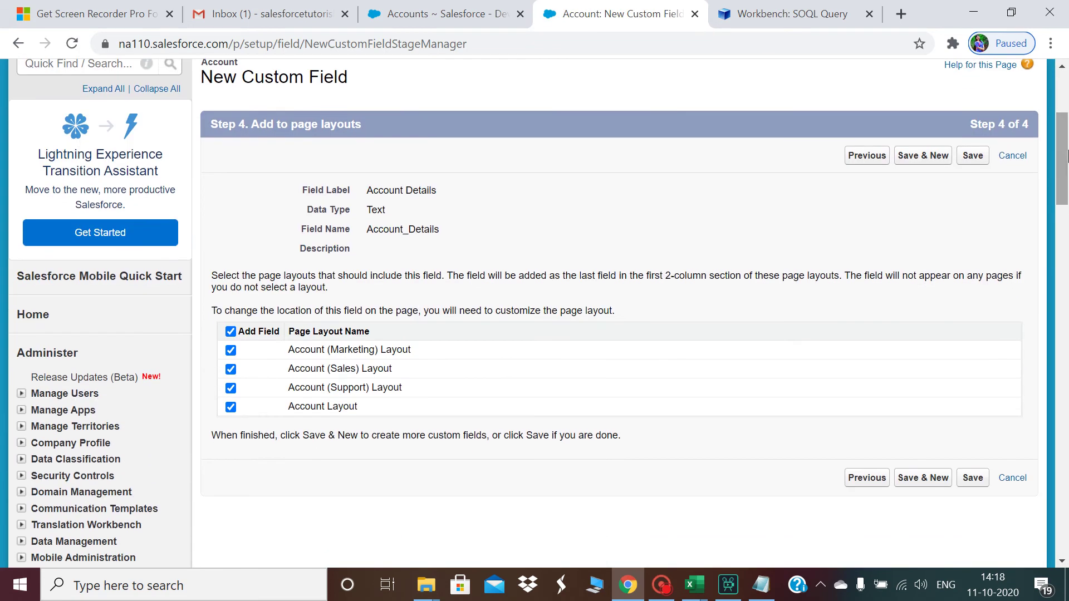
click(971, 159)
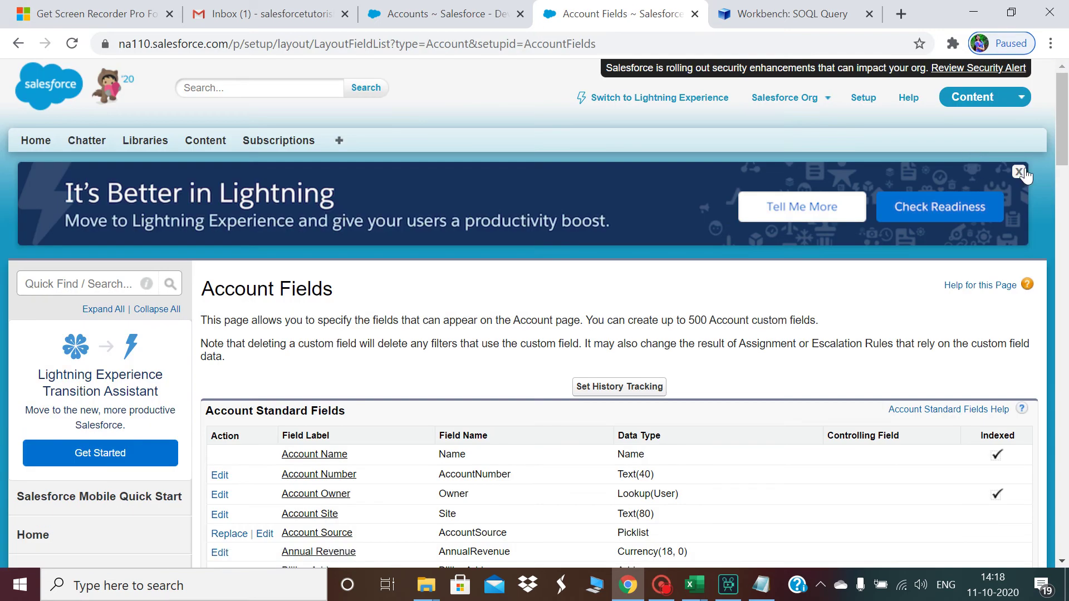
Open the Account Details custom field's definition and copy its API name, Account_Details__c
drag(1064, 161, 1066, 320)
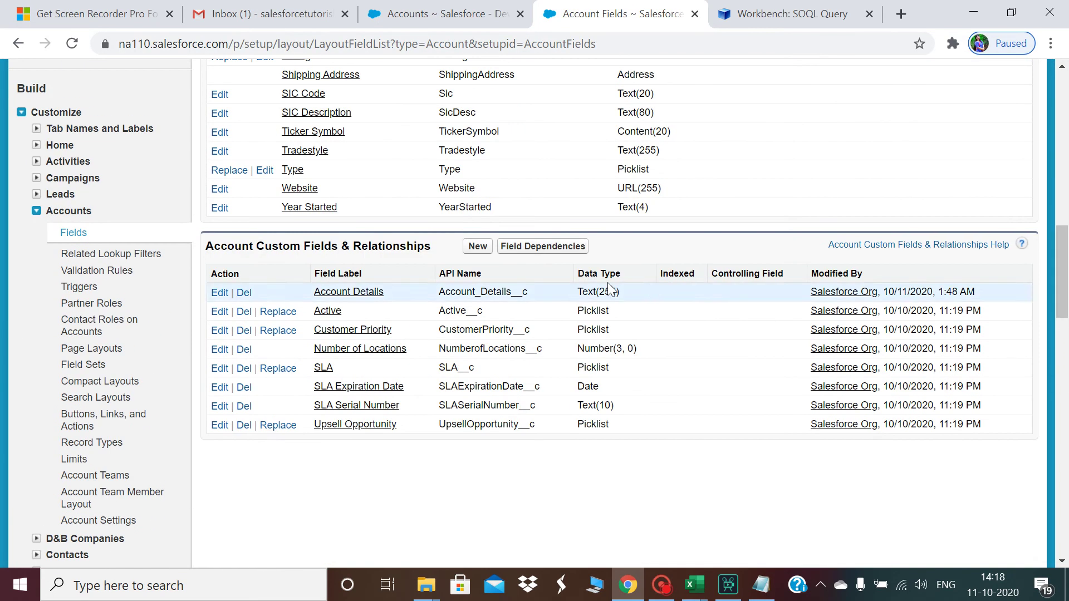
click(357, 294)
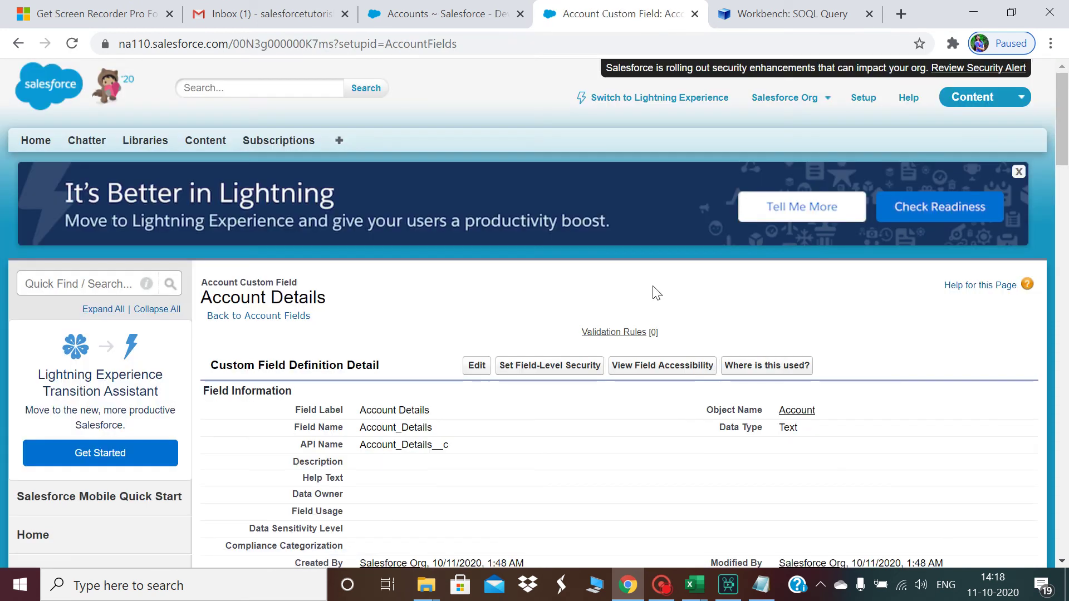
drag(1067, 134, 1067, 168)
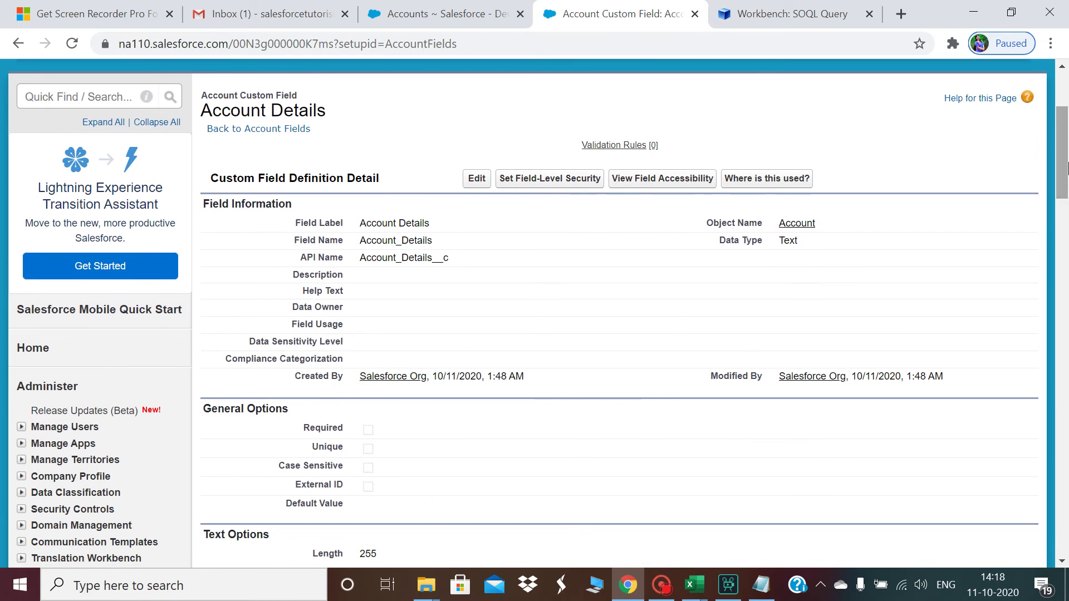
double_click(415, 257)
key(ctrl+c)
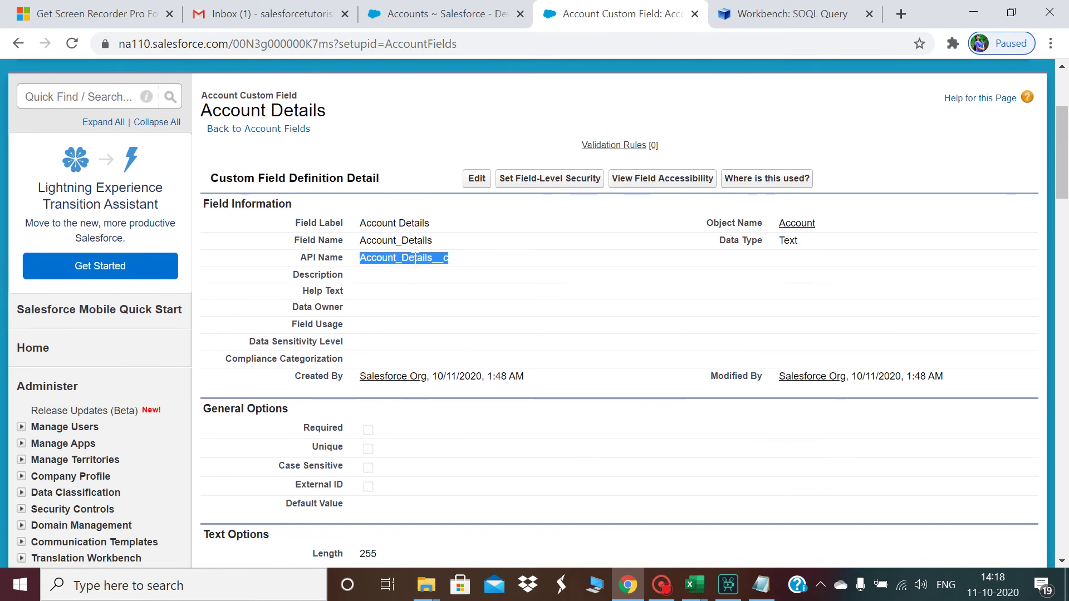
Switch to the Salesforce folder in File Explorer and open the package XML file in a maximized Notepad window
click(983, 7)
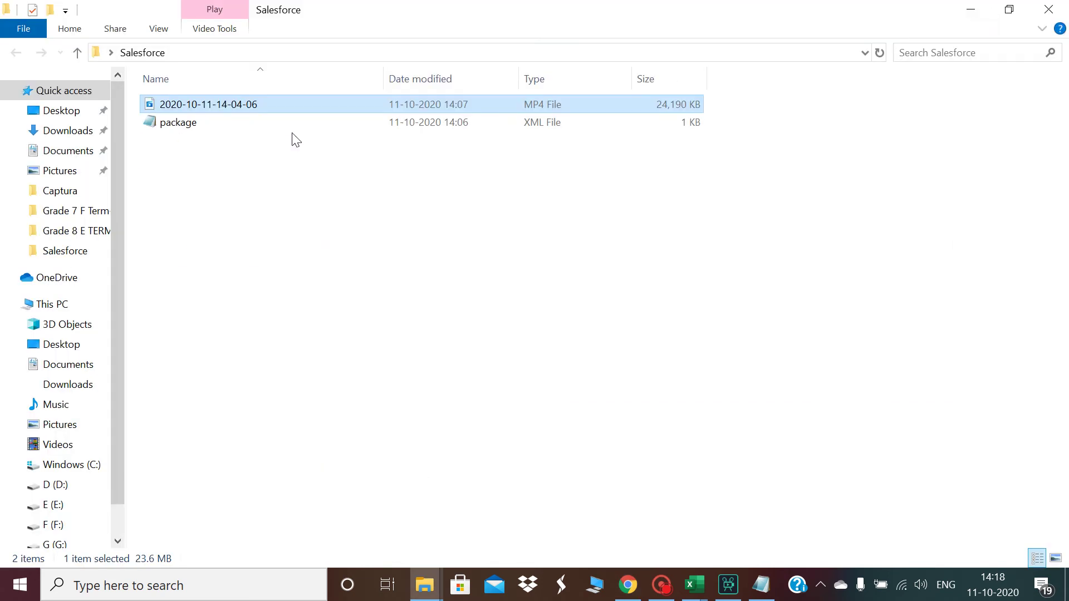
double_click(209, 132)
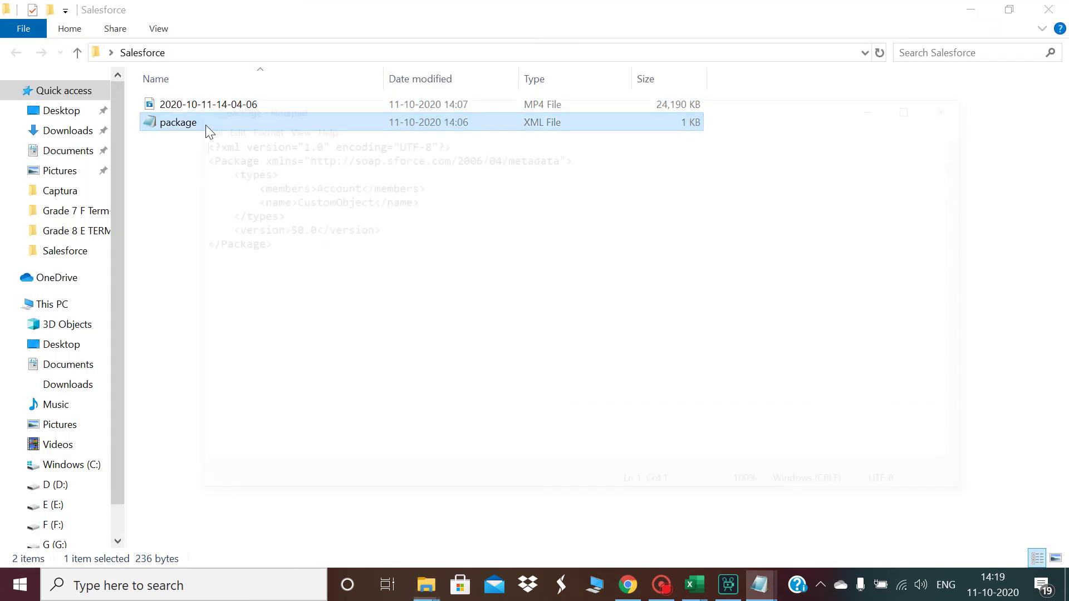
click(918, 104)
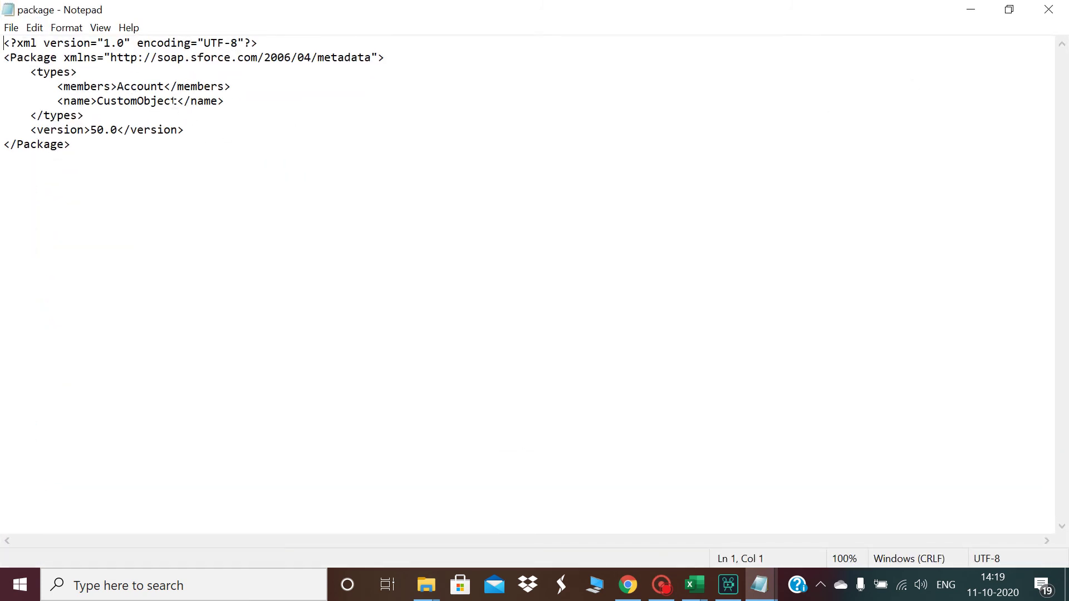
Change the metadata type in the name element from CustomObject to CustomField
click(173, 101)
key(BackSpace)
key(BackSpace)
key(BackSpace)
key(BackSpace)
key(BackSpace)
key(BackSpace)
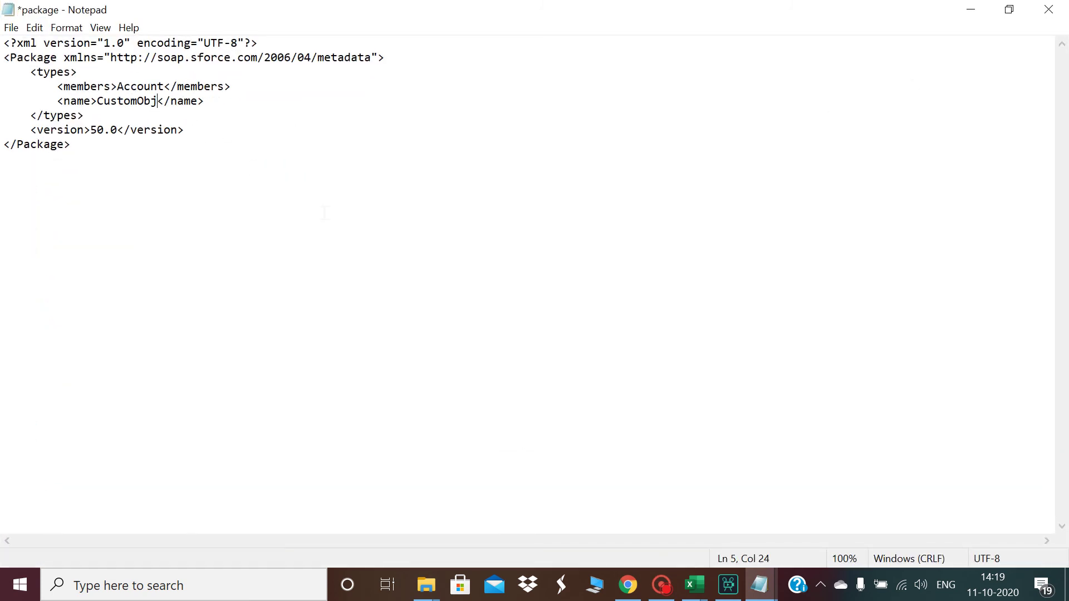
text(Fie;d)
key(BackSpace)
key(BackSpace)
text(ld)
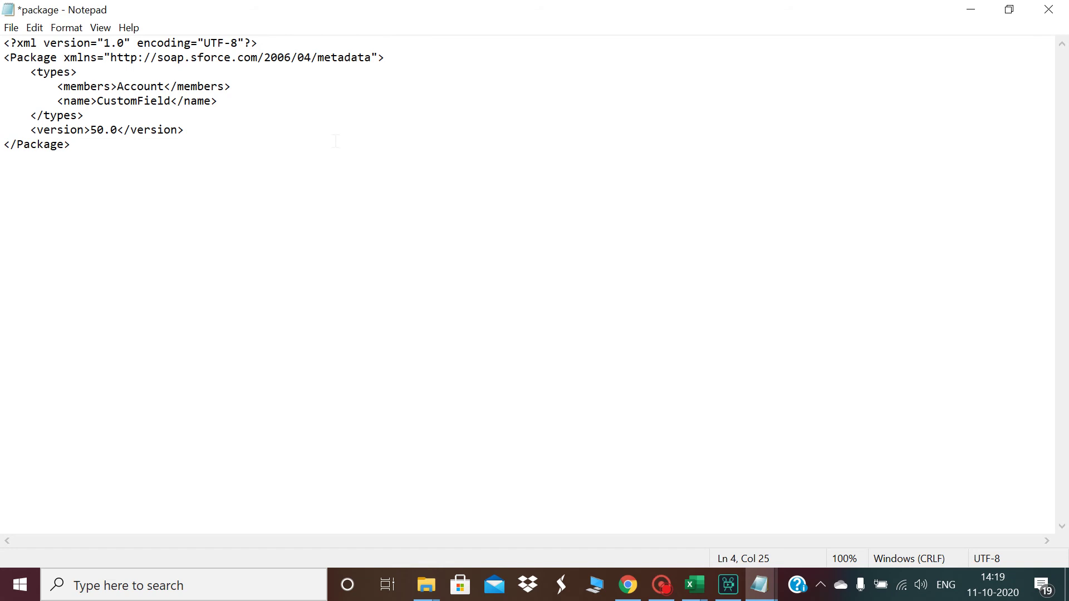
Extend the members entry to Account.Account_Details__c using the copied API name and save the package file
text(.)
key(ctrl+v)
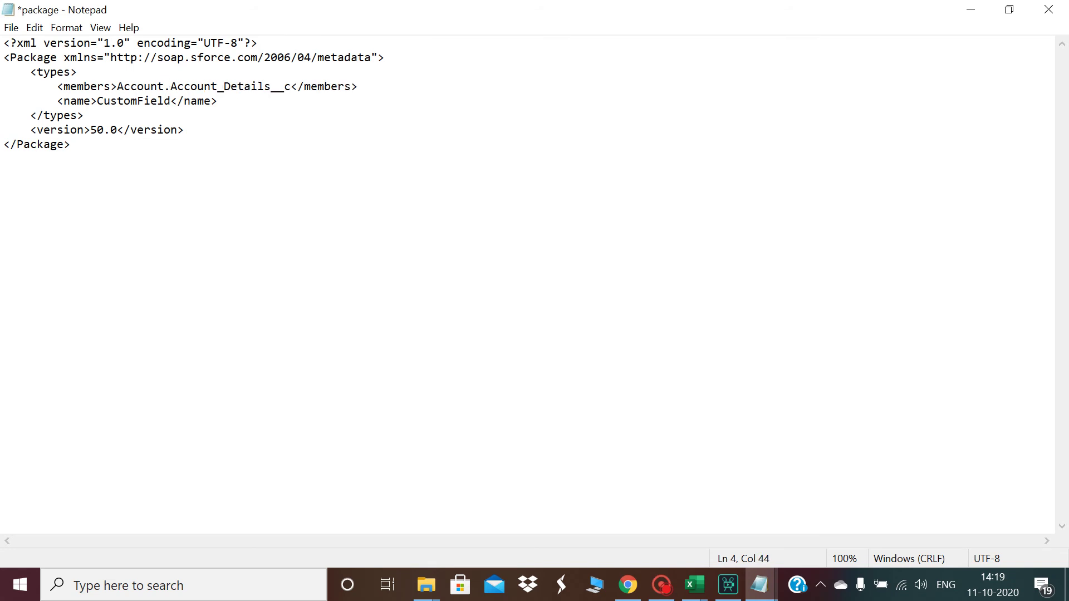
key(ctrl+s)
Review the name and members lines of the edited package file
key(Down)
key(ctrl+shift+Left)
key(ctrl+shift+Left)
key(ctrl+shift+Left)
key(ctrl+shift+Left)
key(ctrl+shift+Left)
key(ctrl+shift+Left)
key(ctrl+shift+Left)
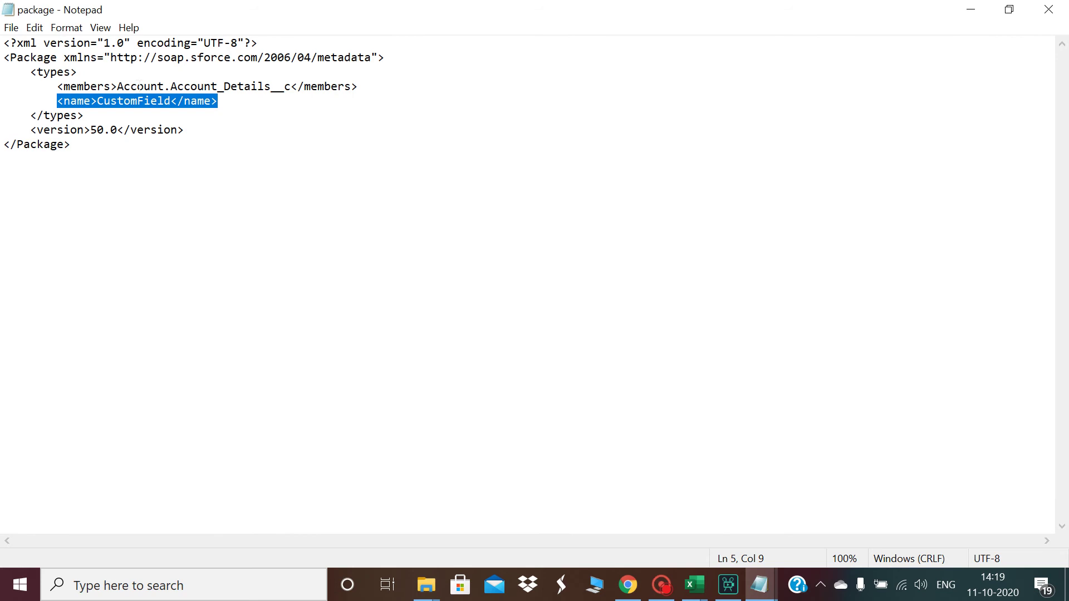
click(139, 87)
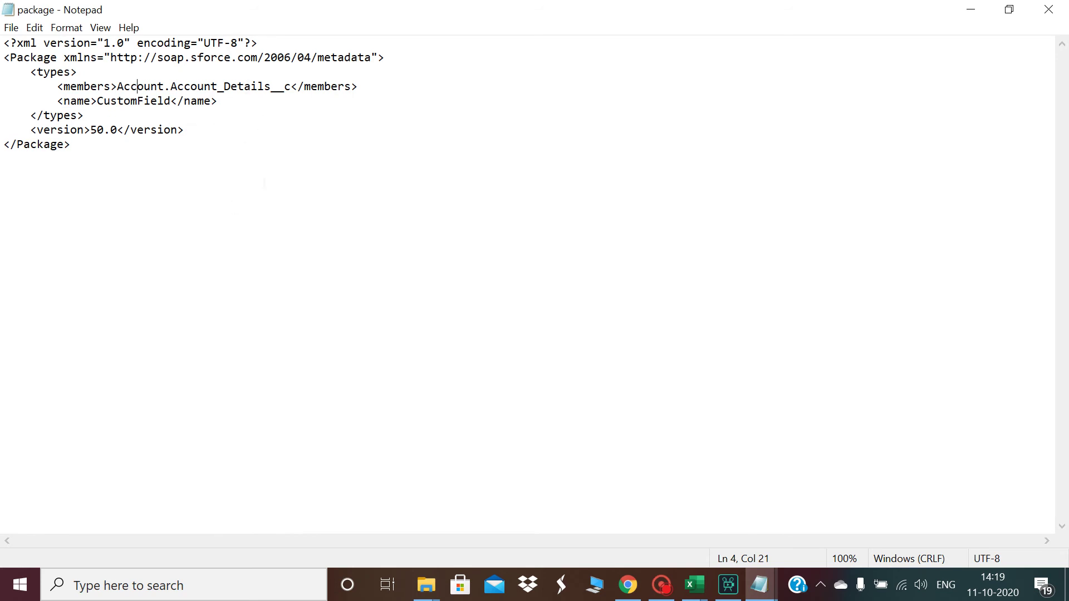
Switch to Workbench in the browser and open the metadata Retrieve page
click(628, 585)
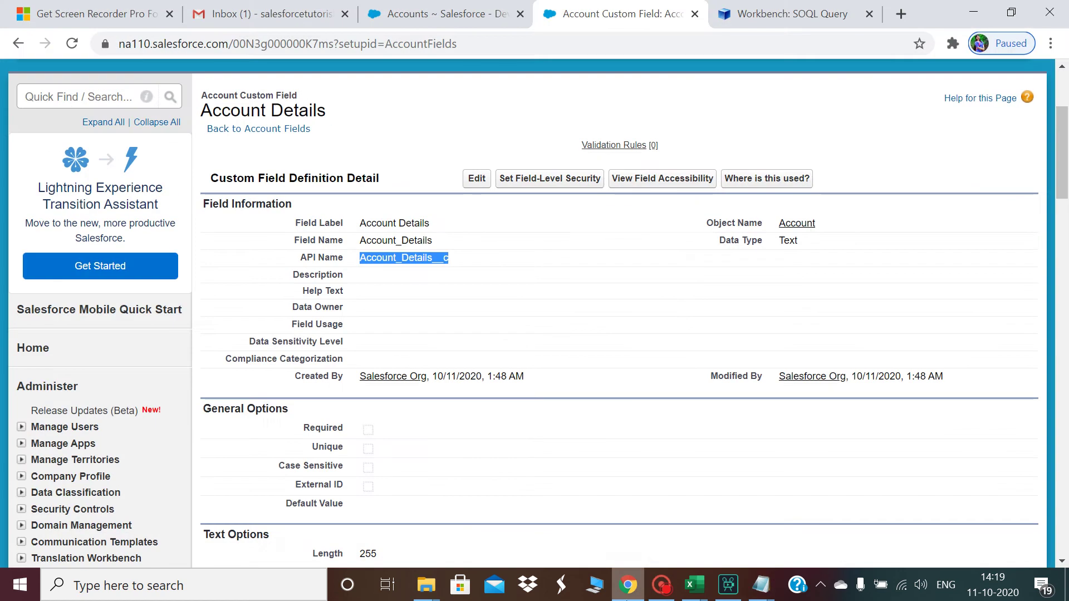
click(790, 14)
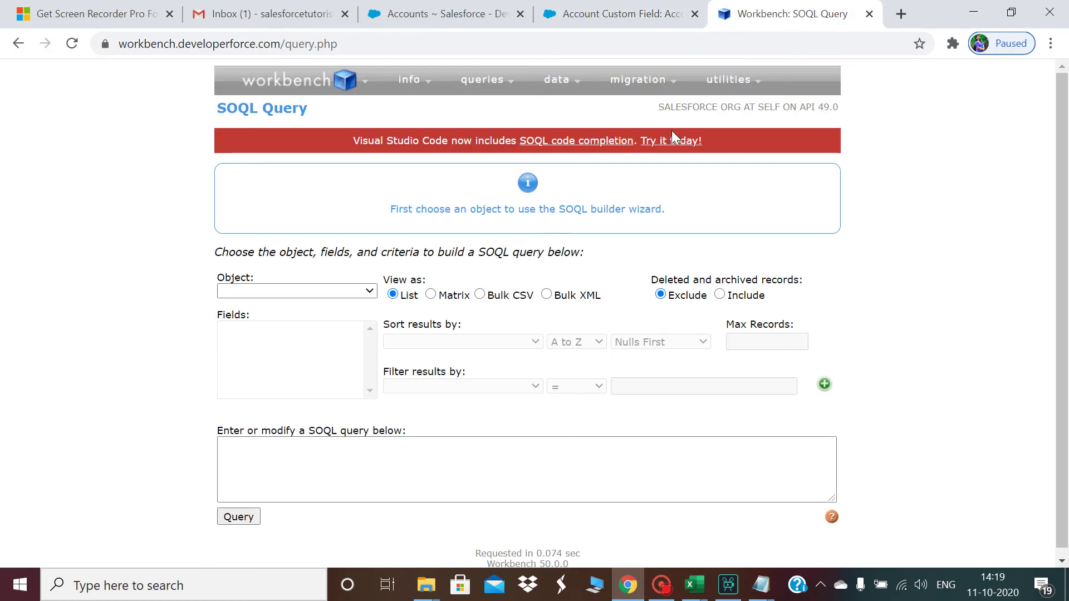
mouse_move(645, 83)
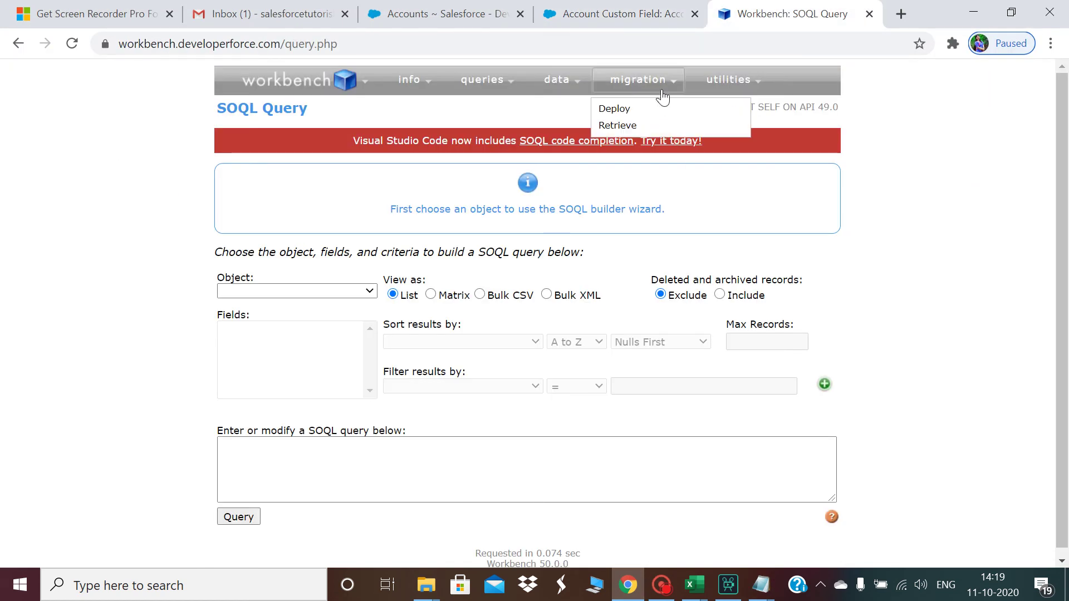
click(621, 128)
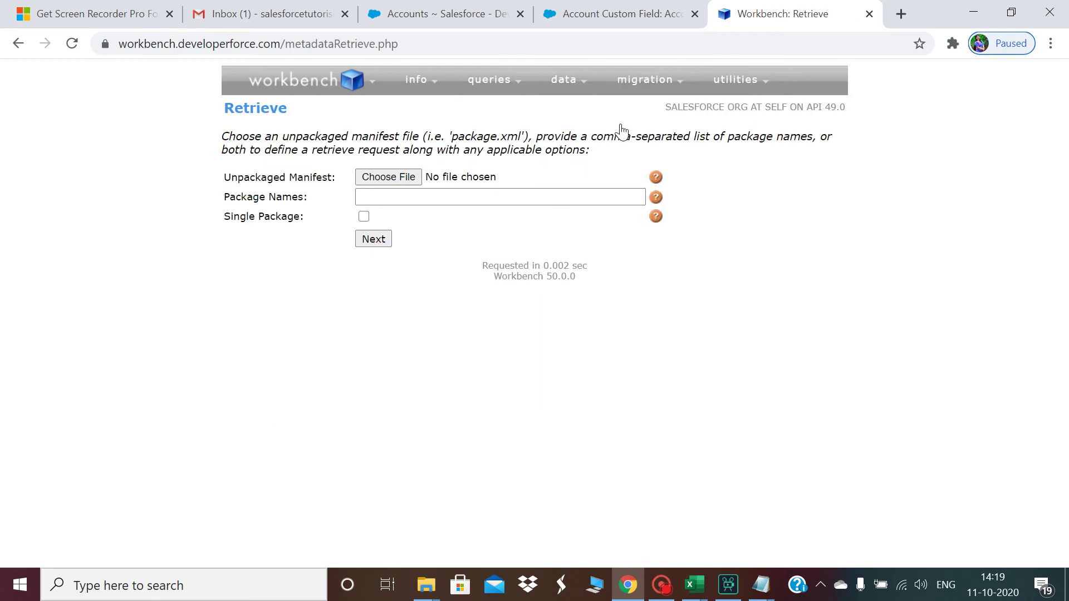
Choose package.xml from the Salesforce folder on the Desktop as the unpackaged manifest
click(408, 177)
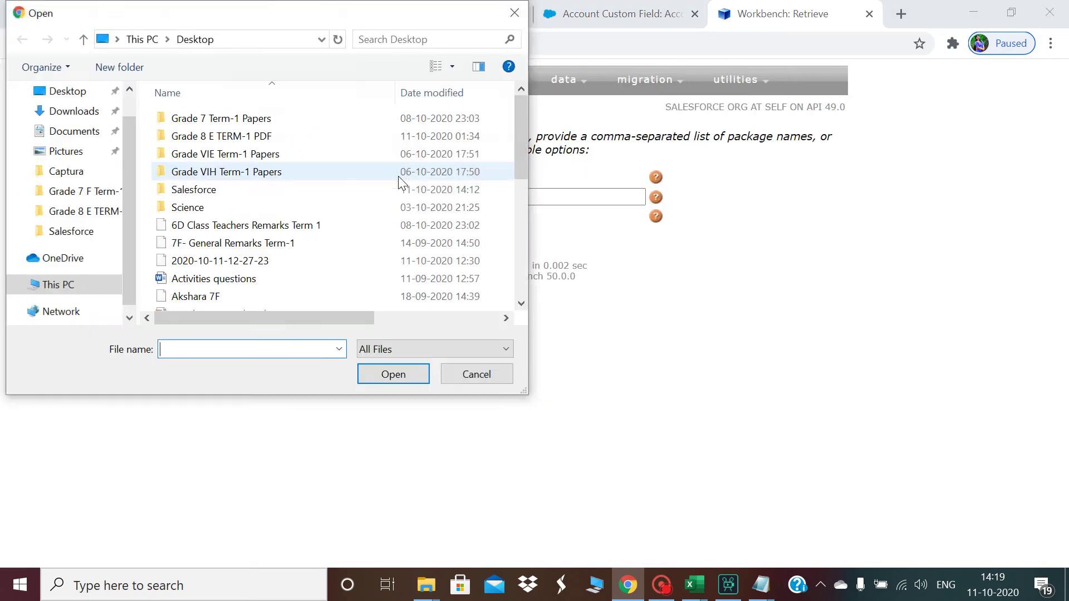
click(259, 187)
double_click(261, 191)
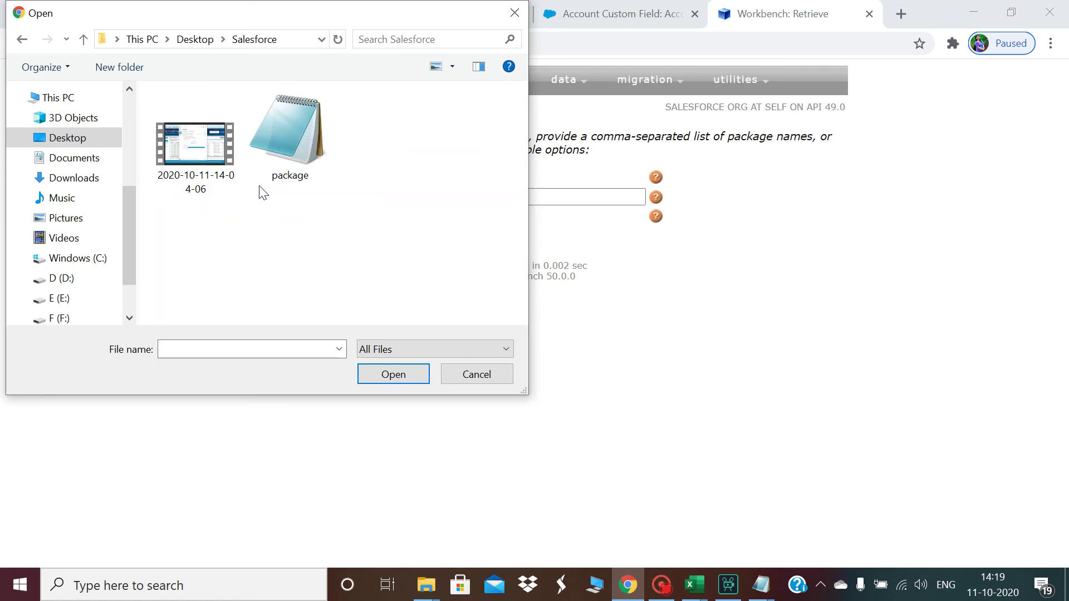
click(303, 115)
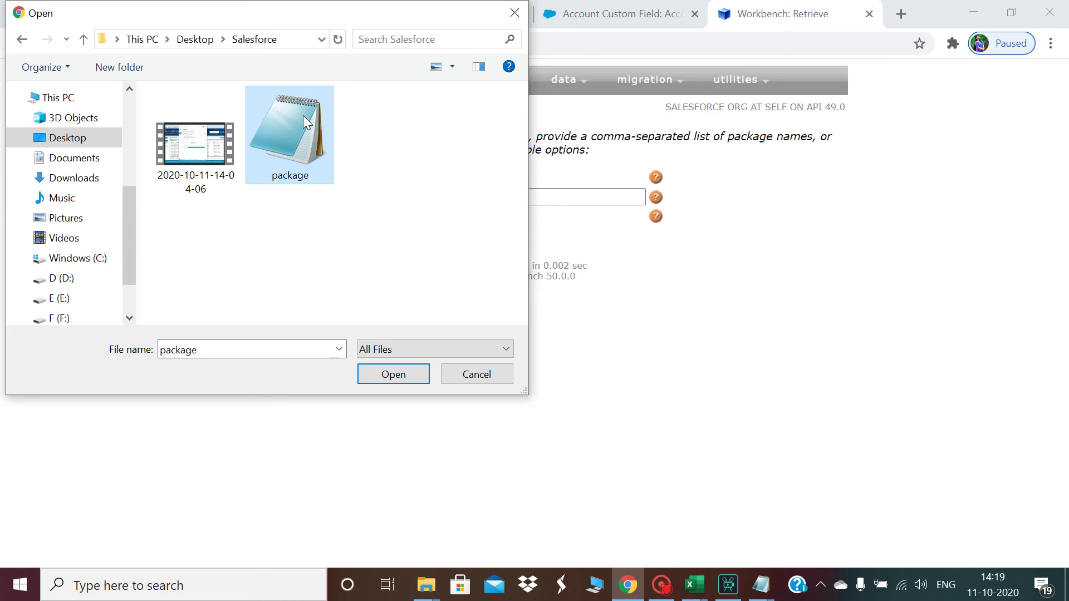
double_click(302, 115)
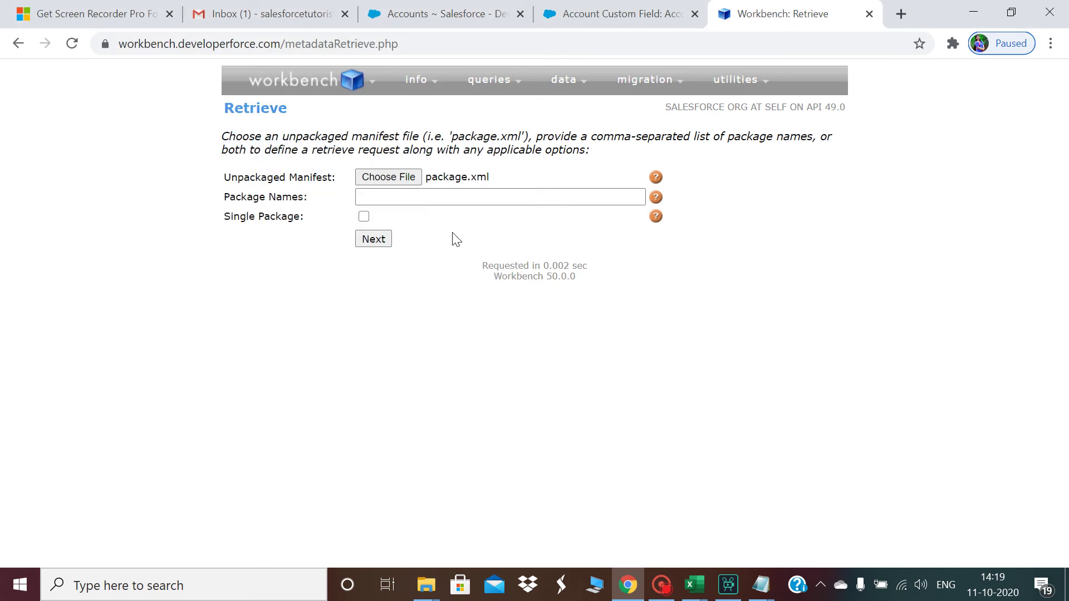
Stage and run the retrieve request with the chosen manifest, and download the resulting ZIP file
click(364, 244)
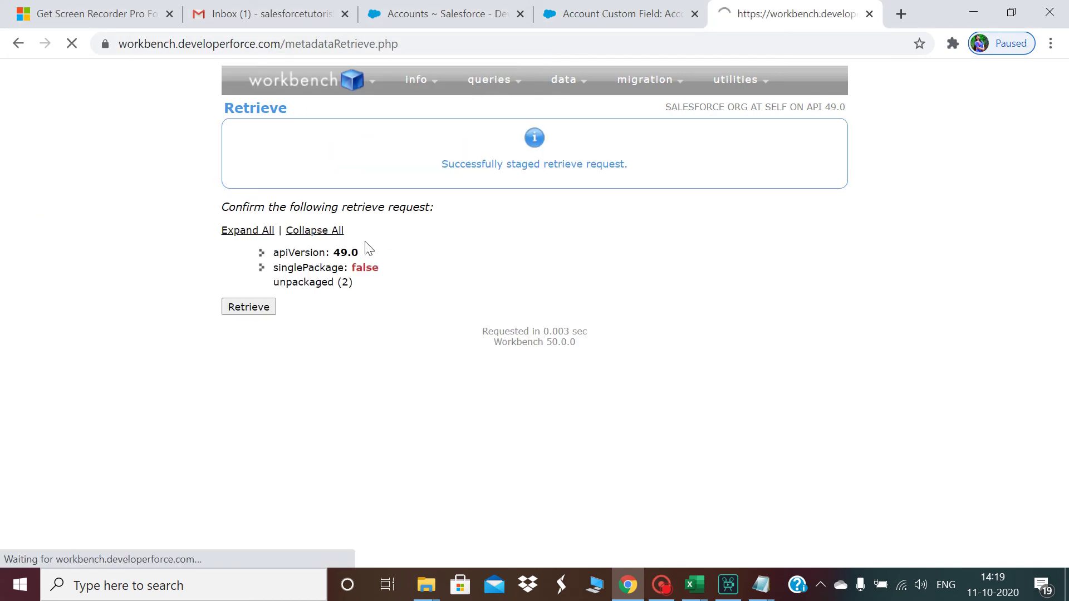
click(255, 306)
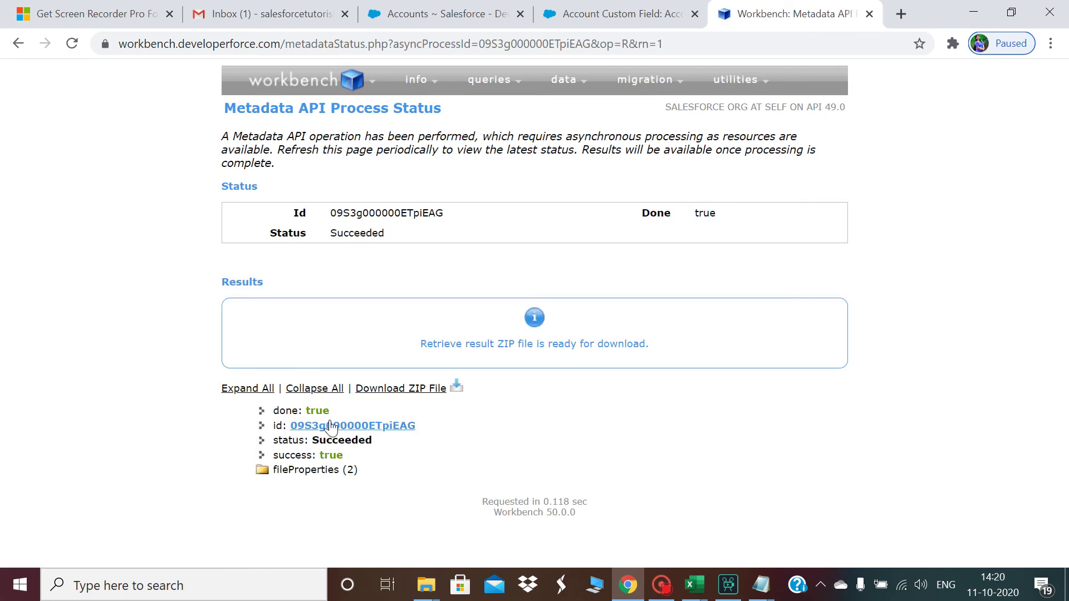
click(427, 393)
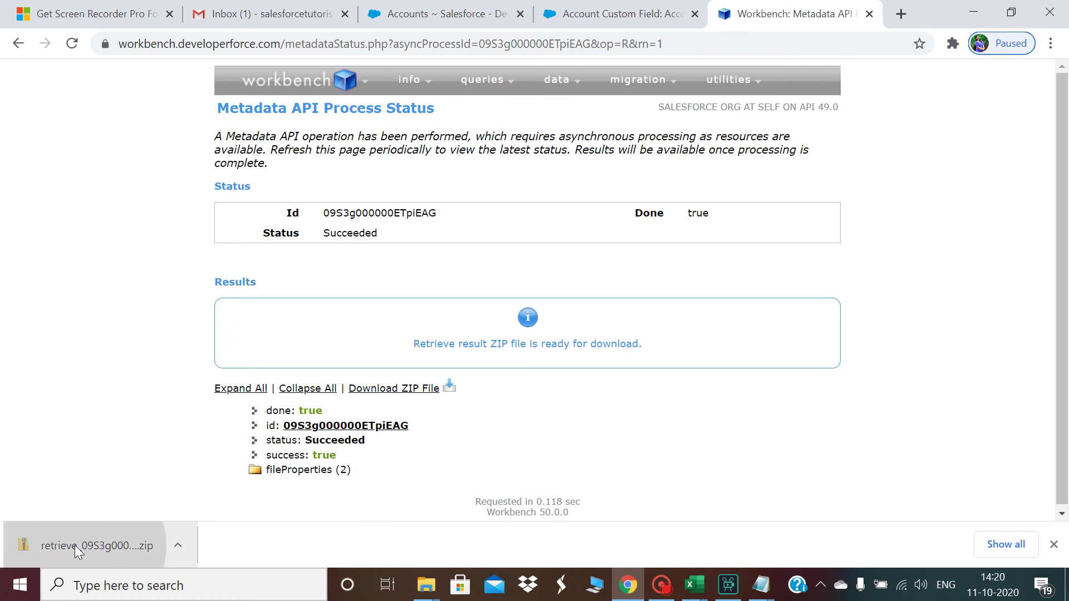
Open the downloaded ZIP and view the Account object file in its unpackaged/objects folder
click(76, 551)
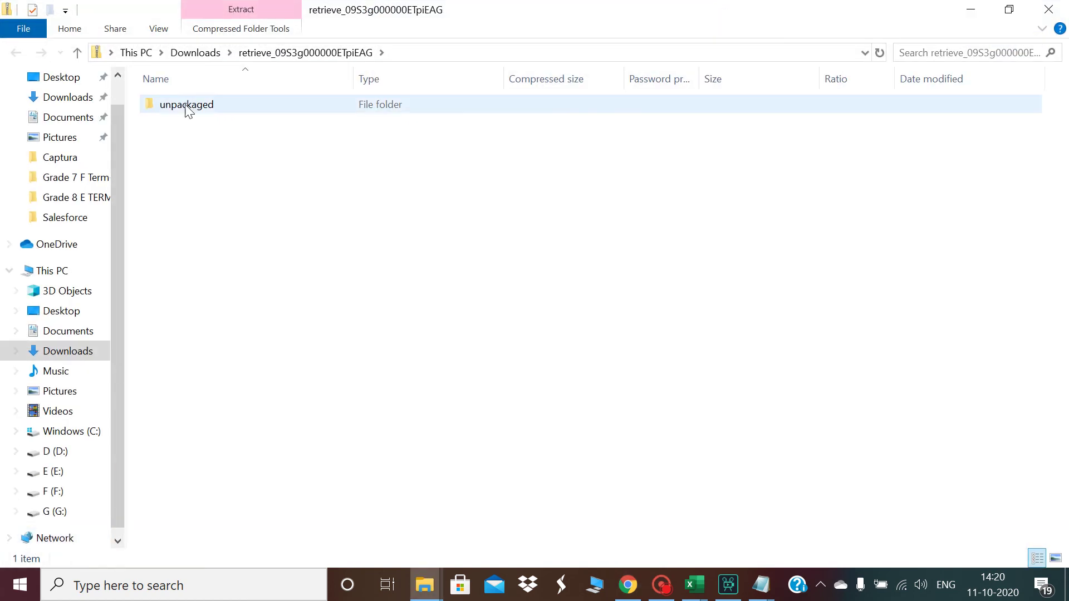
double_click(187, 108)
double_click(189, 109)
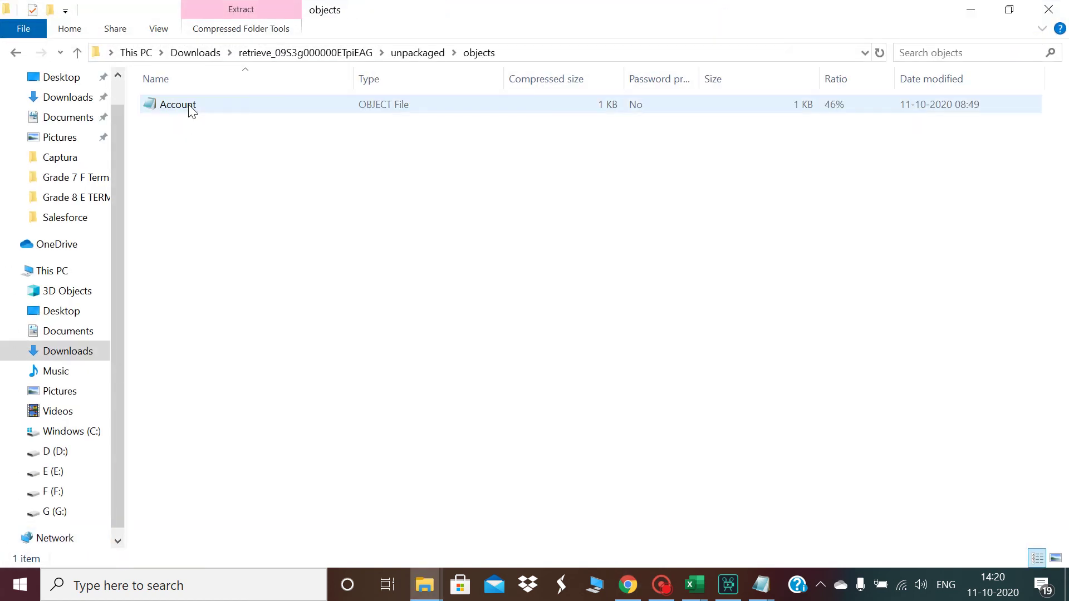
double_click(216, 103)
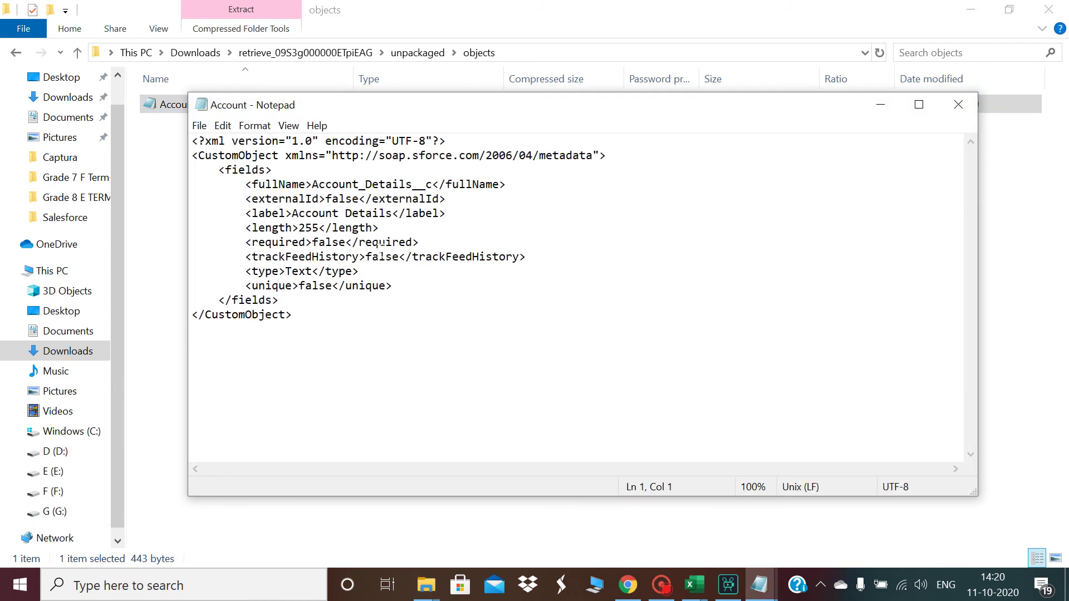
Review the fields block and the fullName line in the Account file, and close it
drag(295, 301, 188, 170)
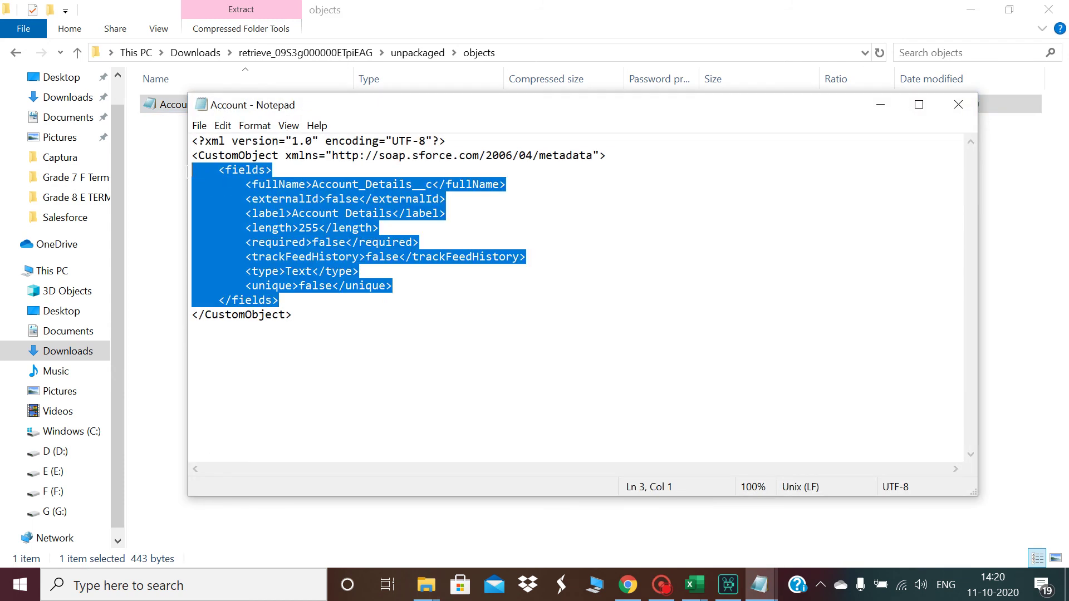
double_click(387, 184)
double_click(388, 183)
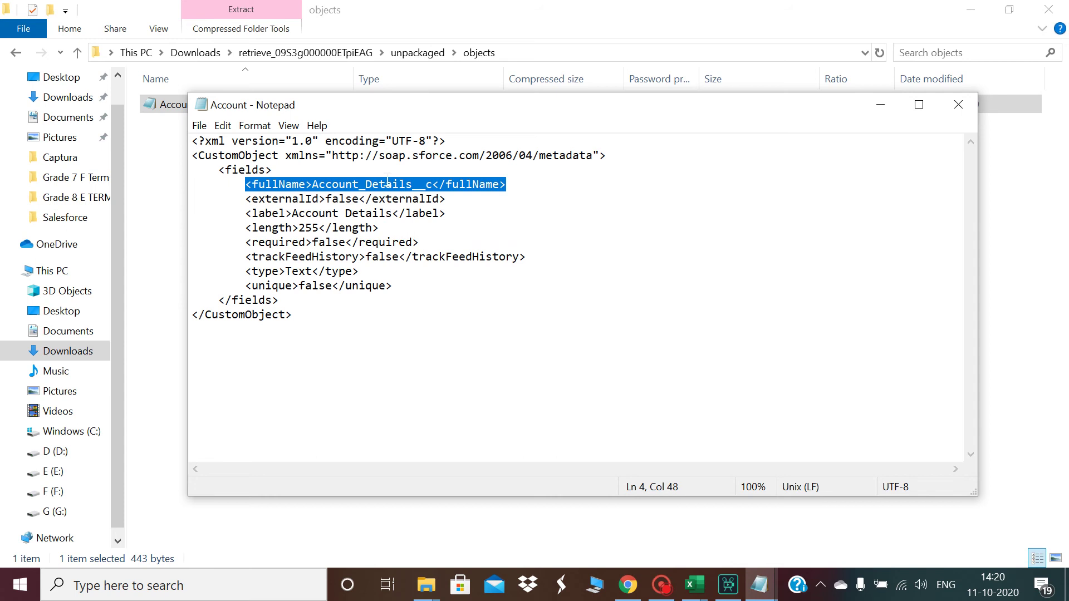
click(387, 184)
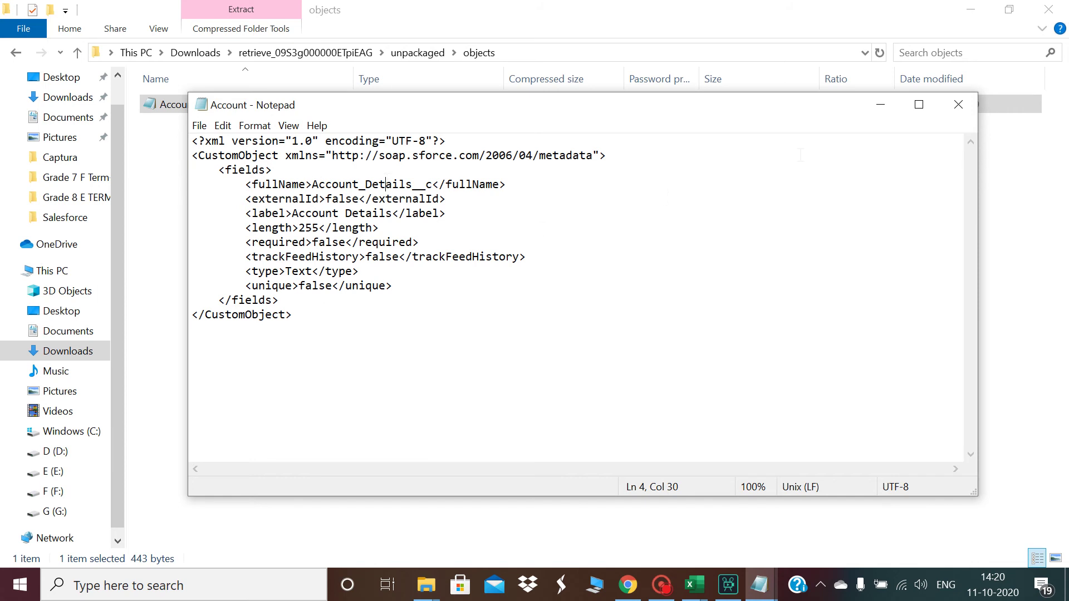
click(971, 107)
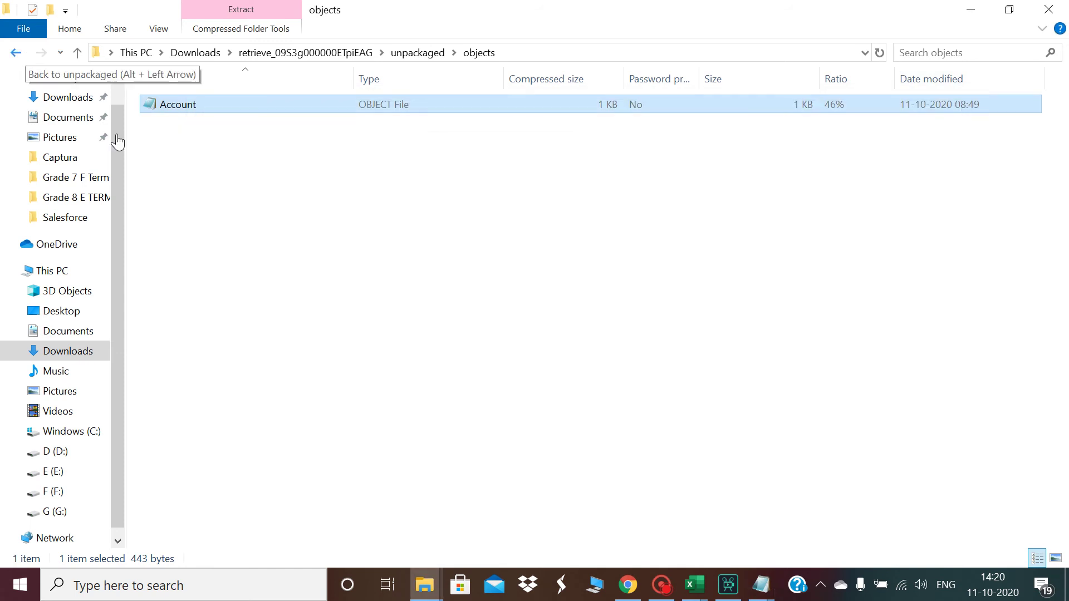
click(17, 53)
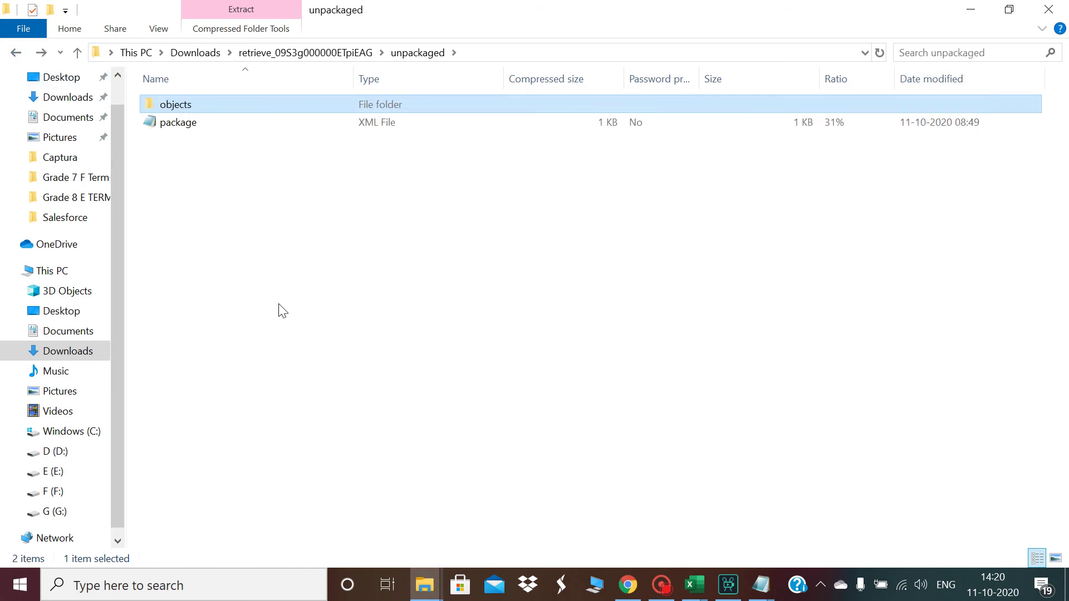
click(16, 53)
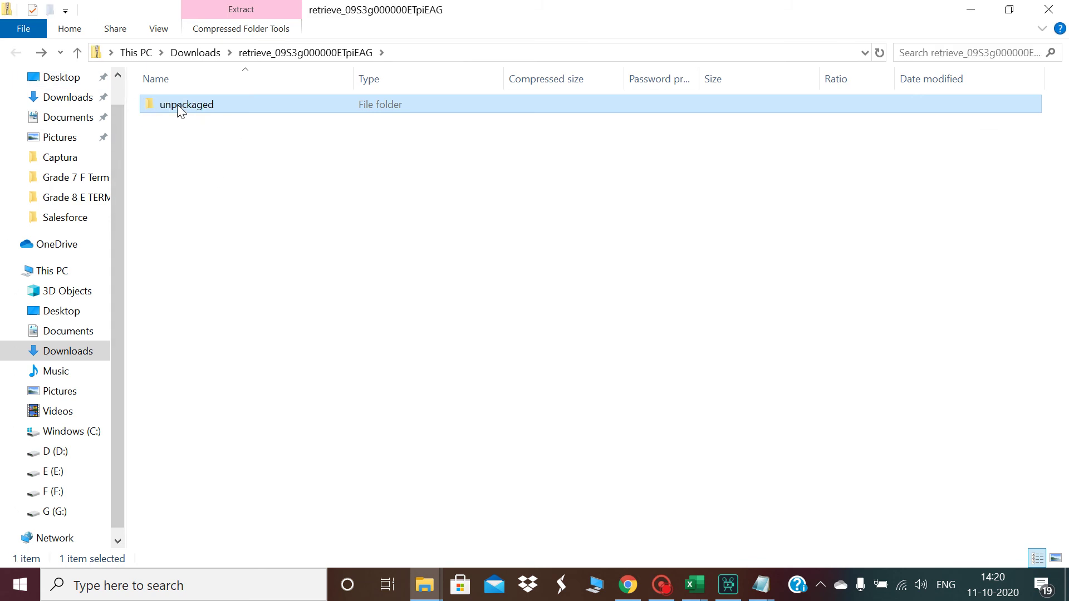
right_click(202, 112)
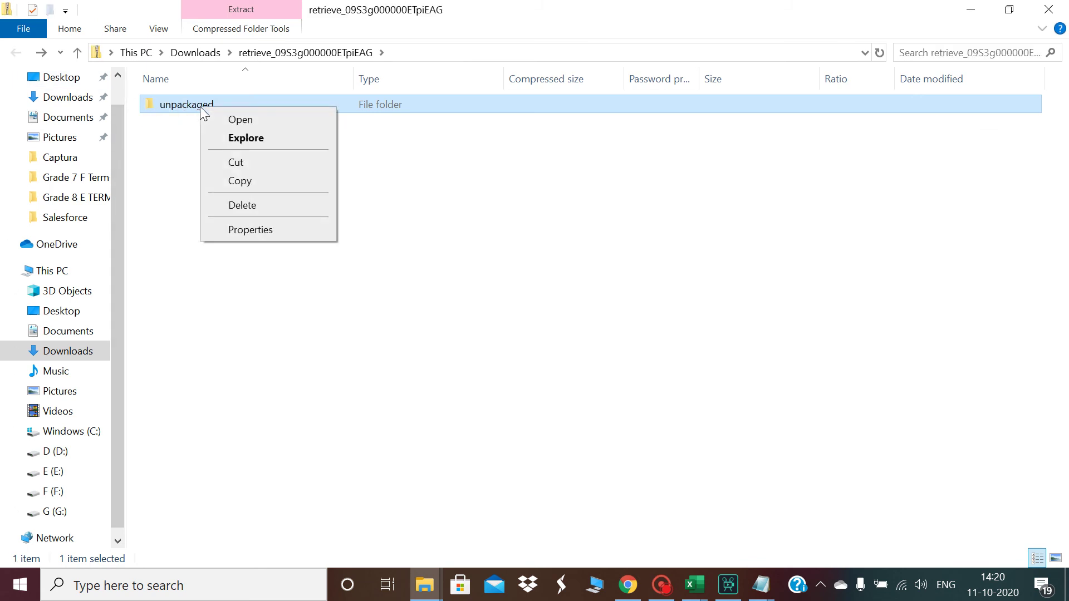
click(202, 112)
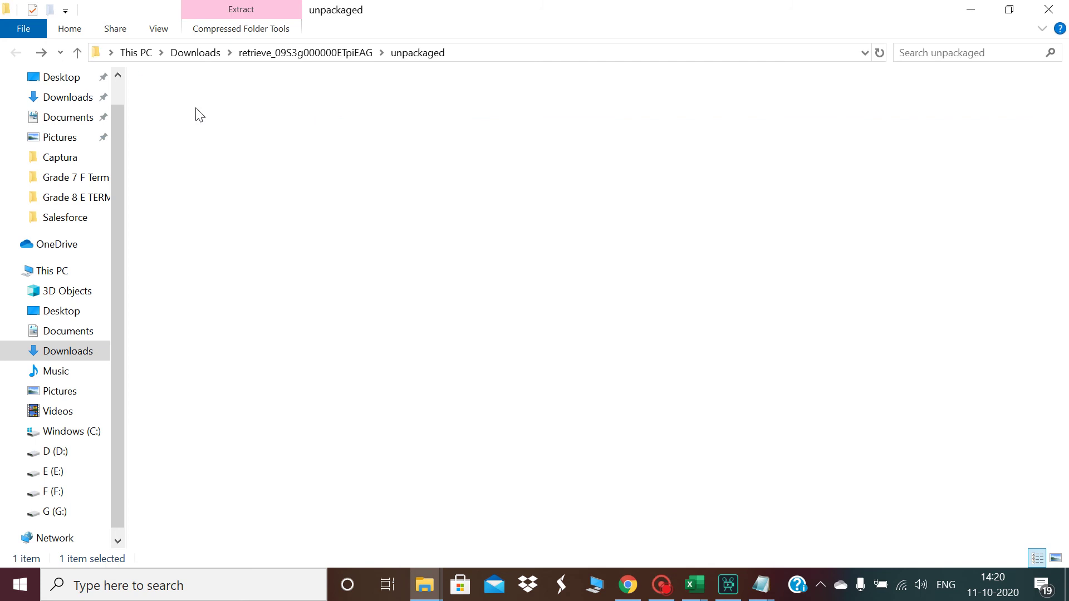
double_click(197, 111)
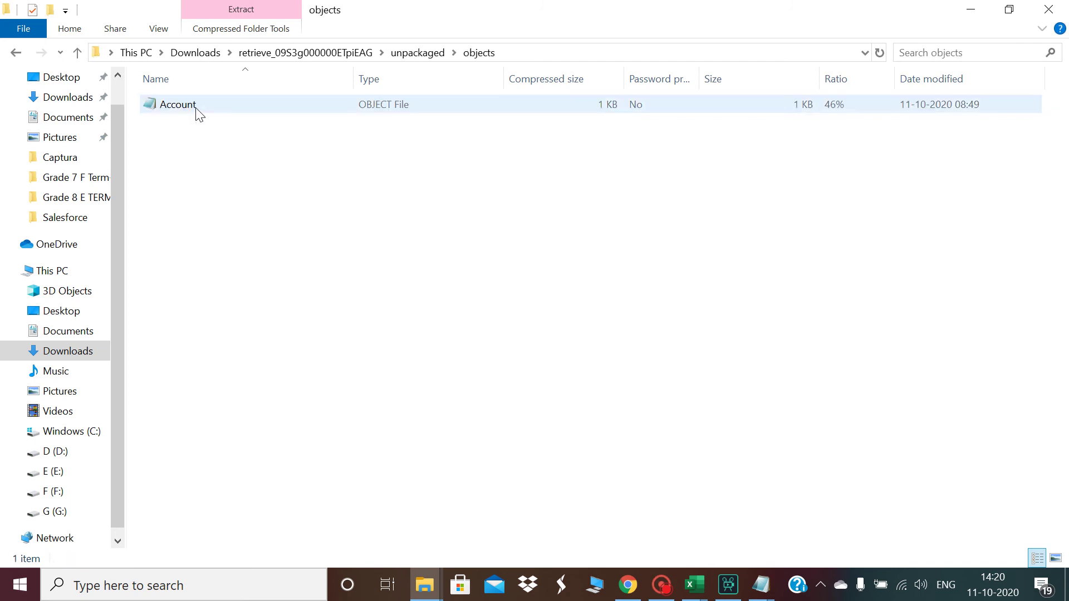
click(14, 53)
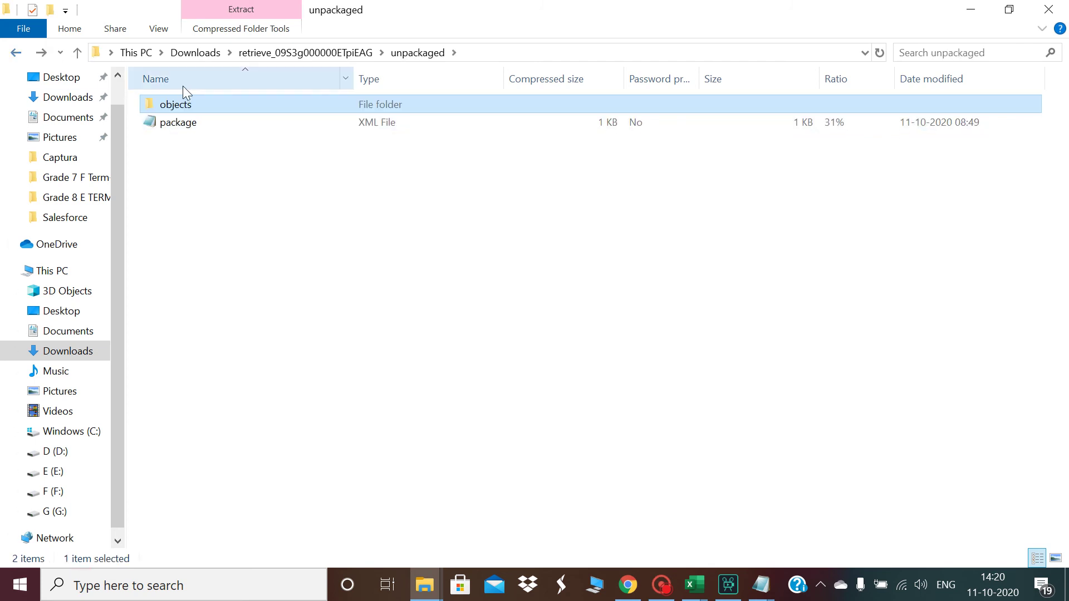
click(13, 54)
right_click(213, 105)
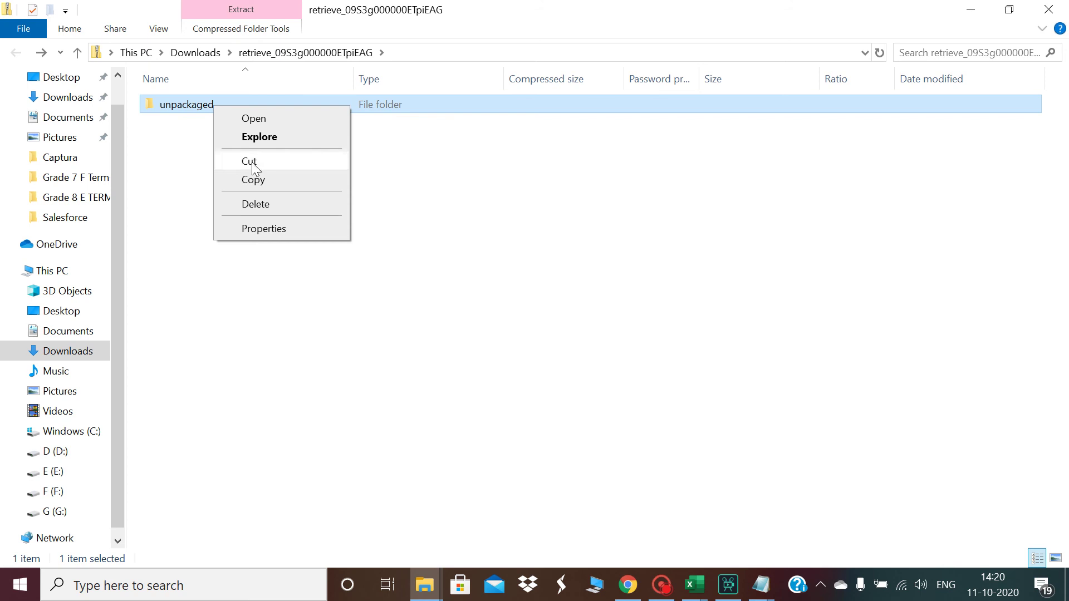
click(178, 102)
right_click(178, 101)
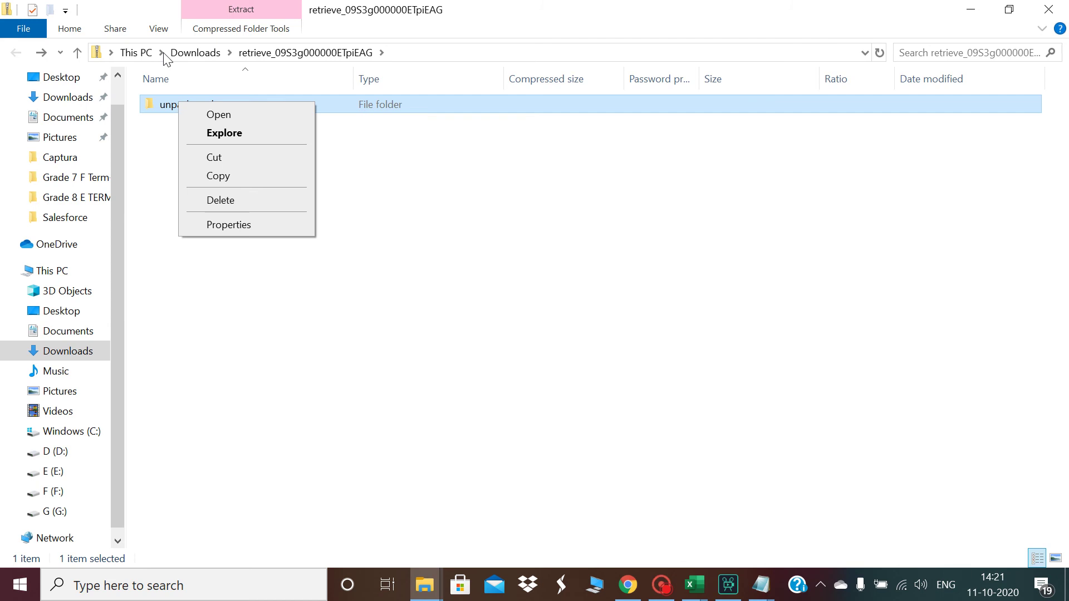
click(291, 52)
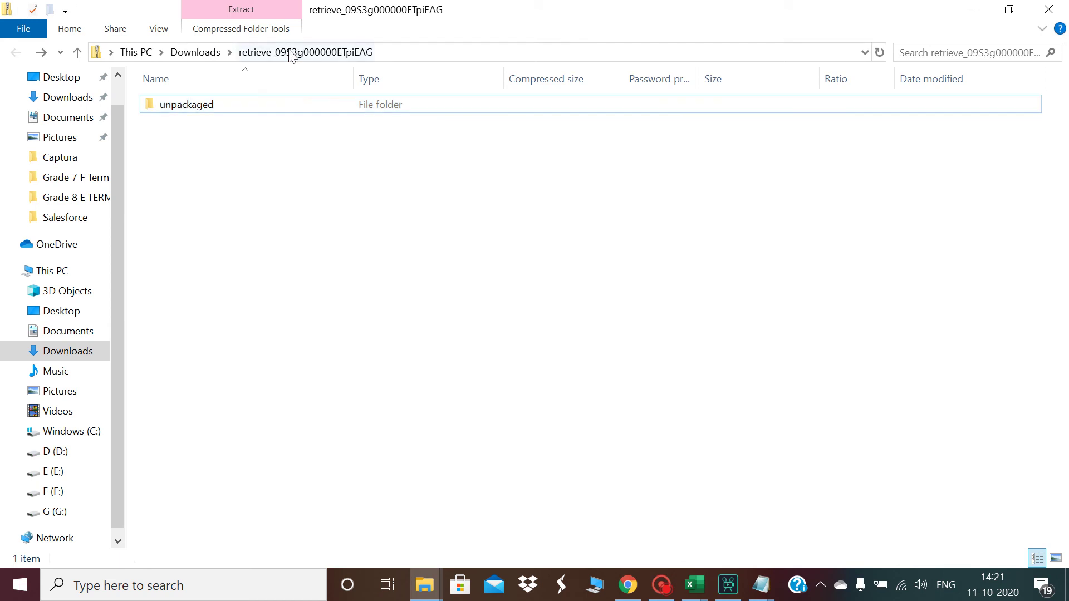
Move the retrieve_09S3g000000ETpiEAG ZIP file from Downloads into the Salesforce folder
click(195, 52)
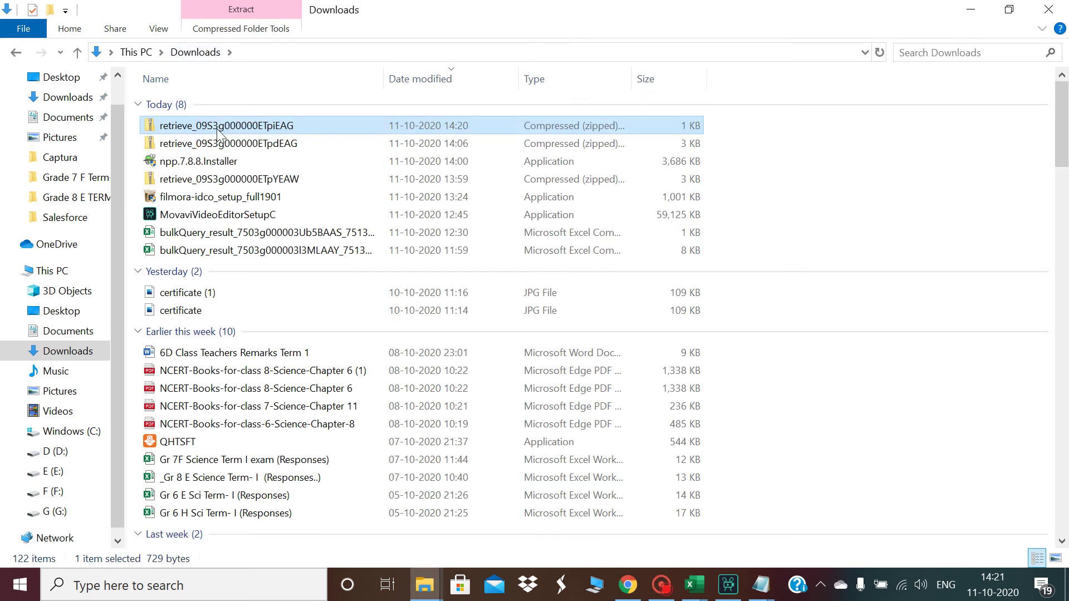
right_click(216, 129)
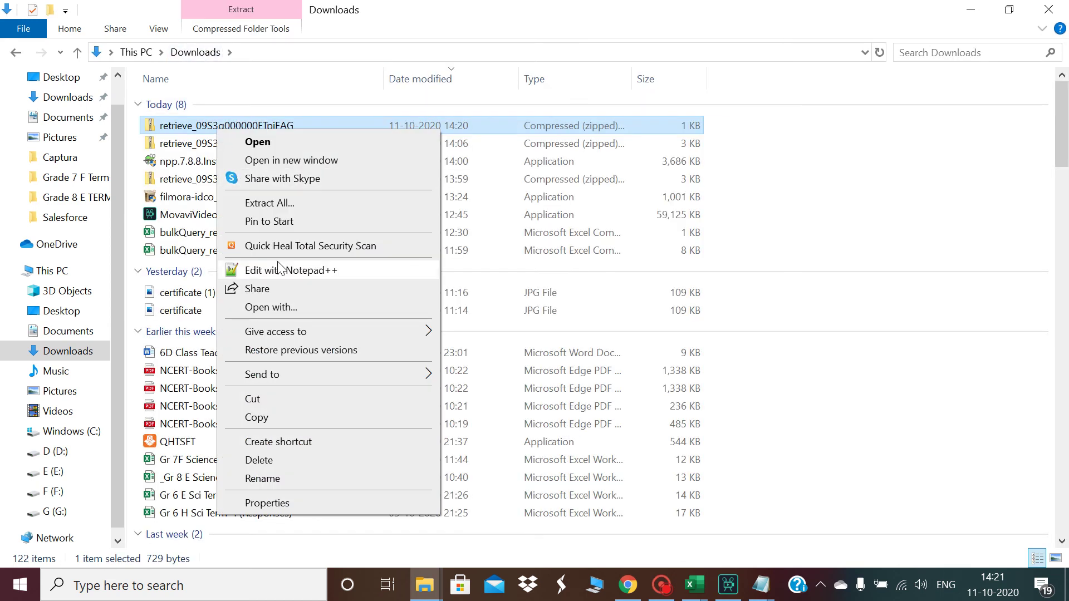
click(279, 403)
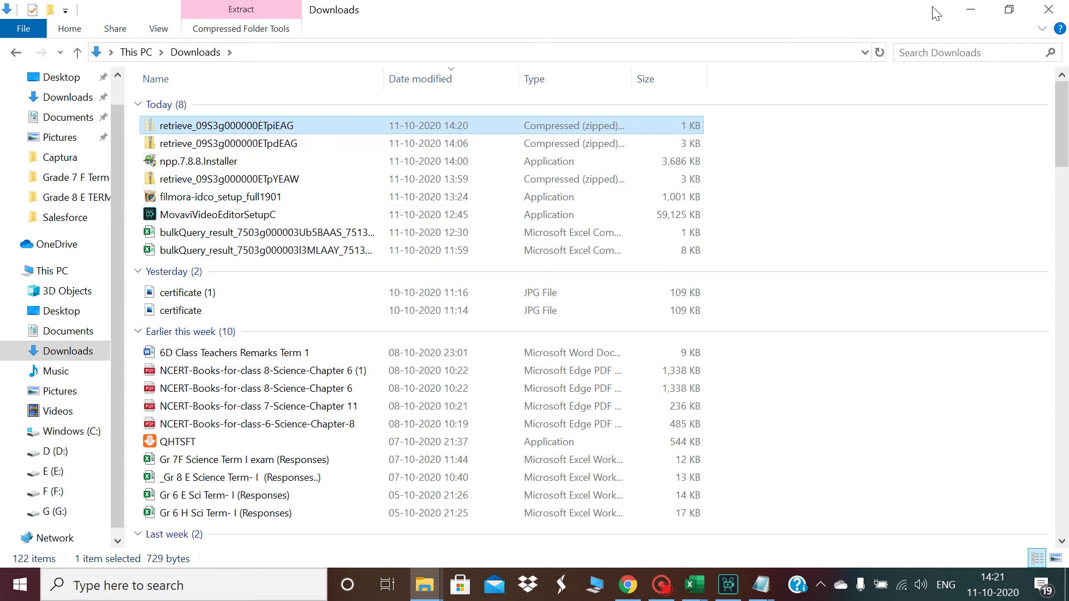
click(970, 10)
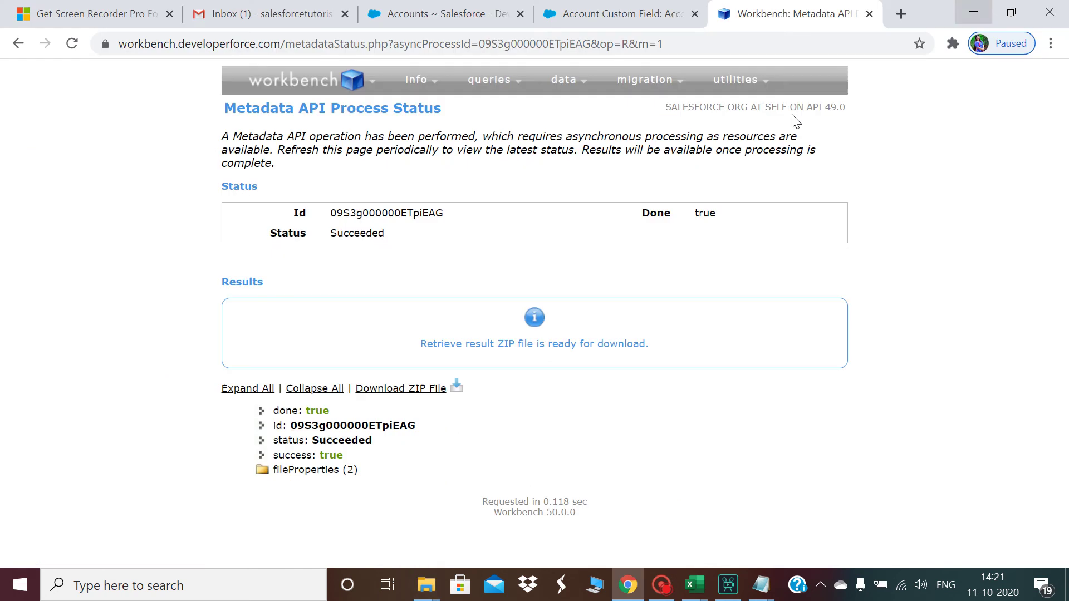
click(415, 576)
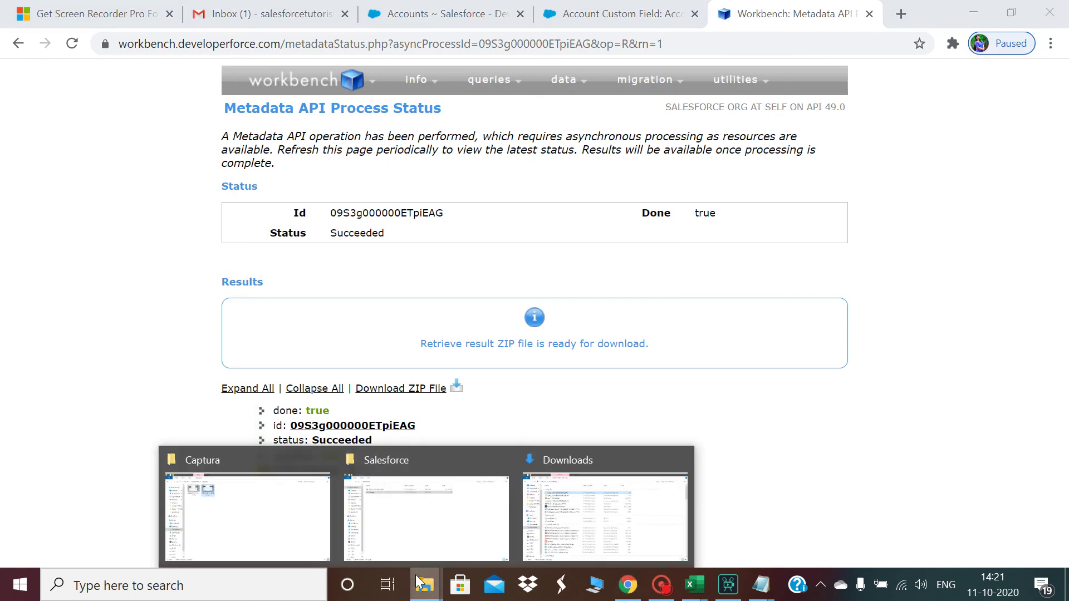
click(436, 508)
click(417, 309)
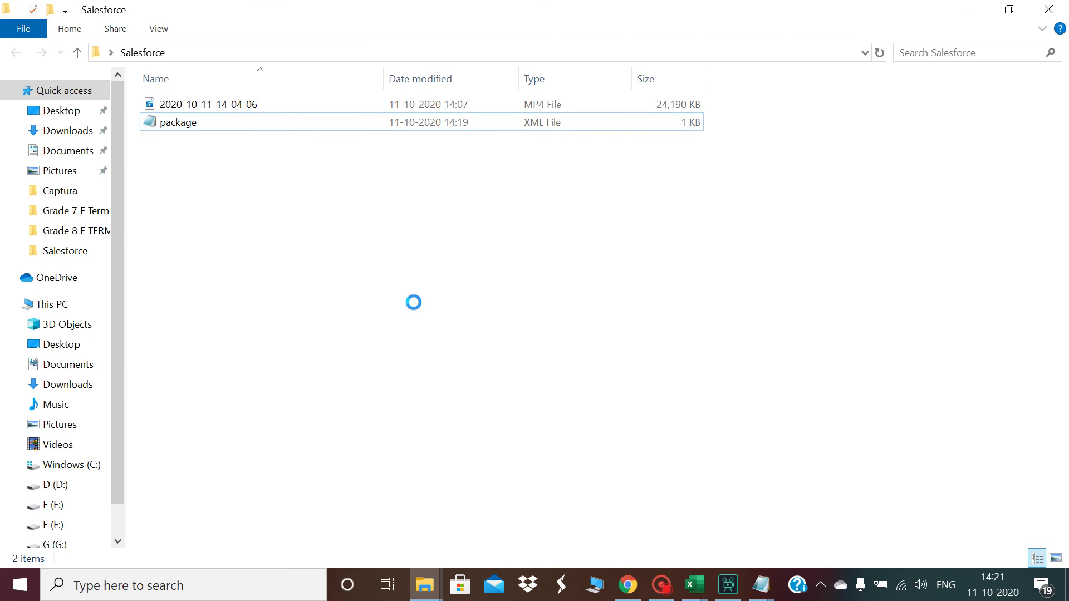
key(ctrl+v)
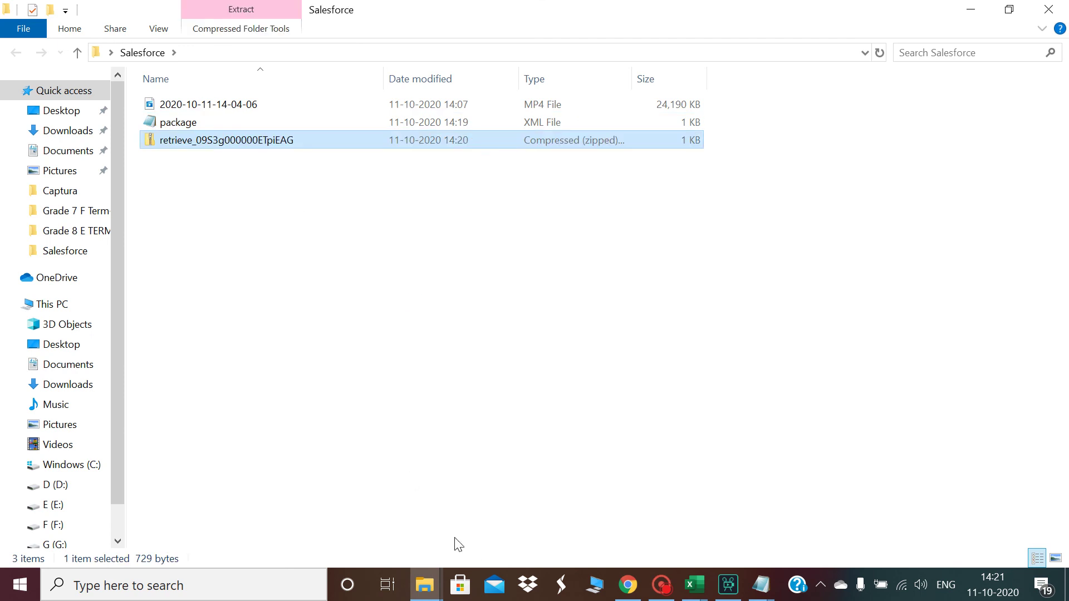
Switch to Workbench in the browser and open the metadata Deploy page
click(628, 584)
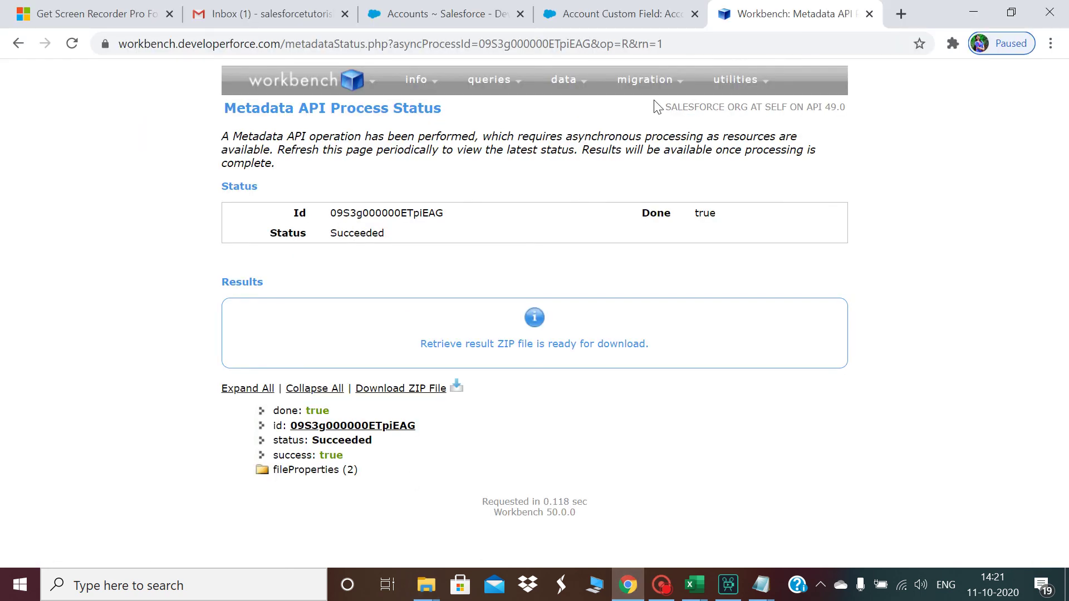
mouse_move(654, 84)
click(633, 111)
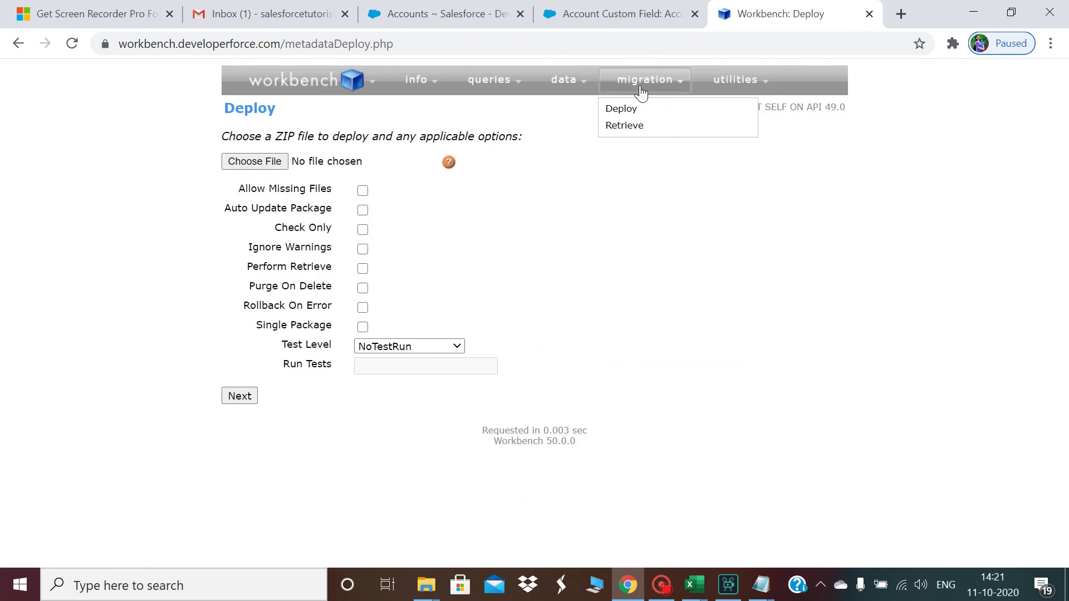
Choose the retrieve_09S3g000000ETpiEAG ZIP from the Salesforce folder as the file to deploy, and review the Rollback On Error option
click(276, 162)
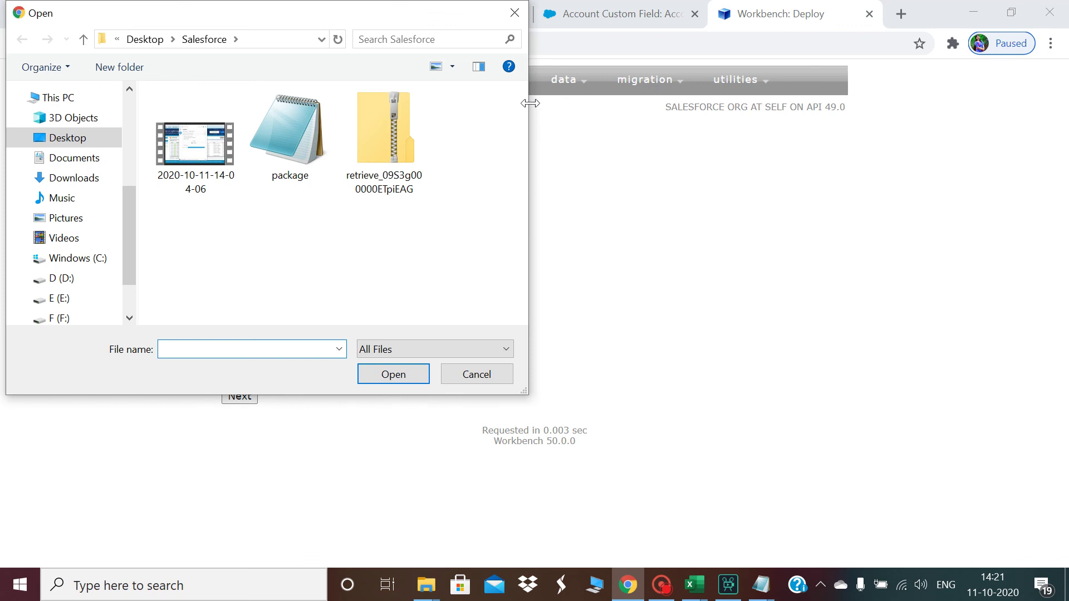
double_click(389, 156)
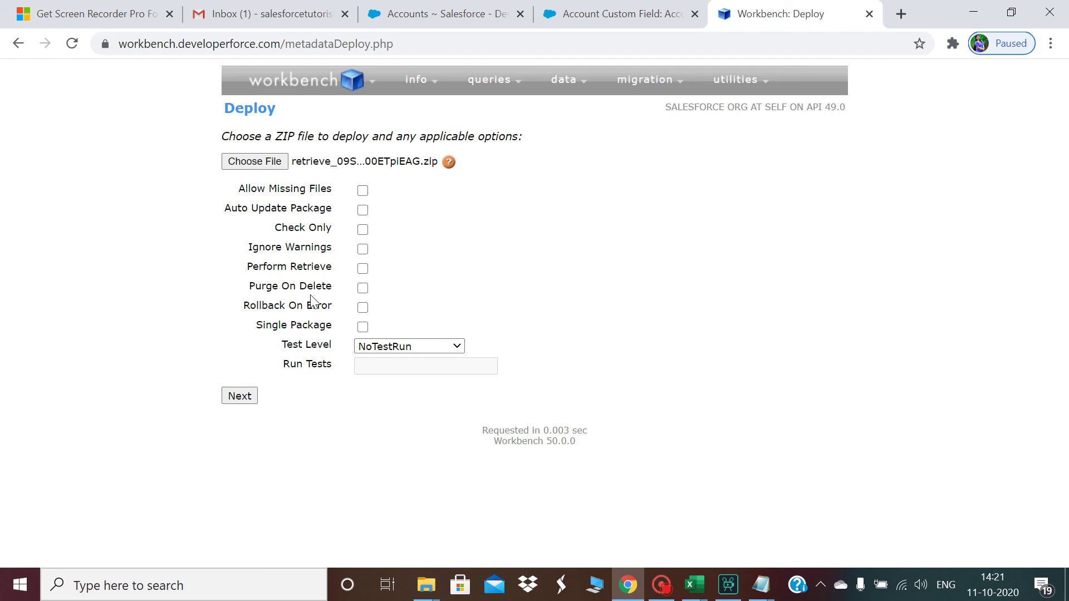
drag(242, 306, 377, 310)
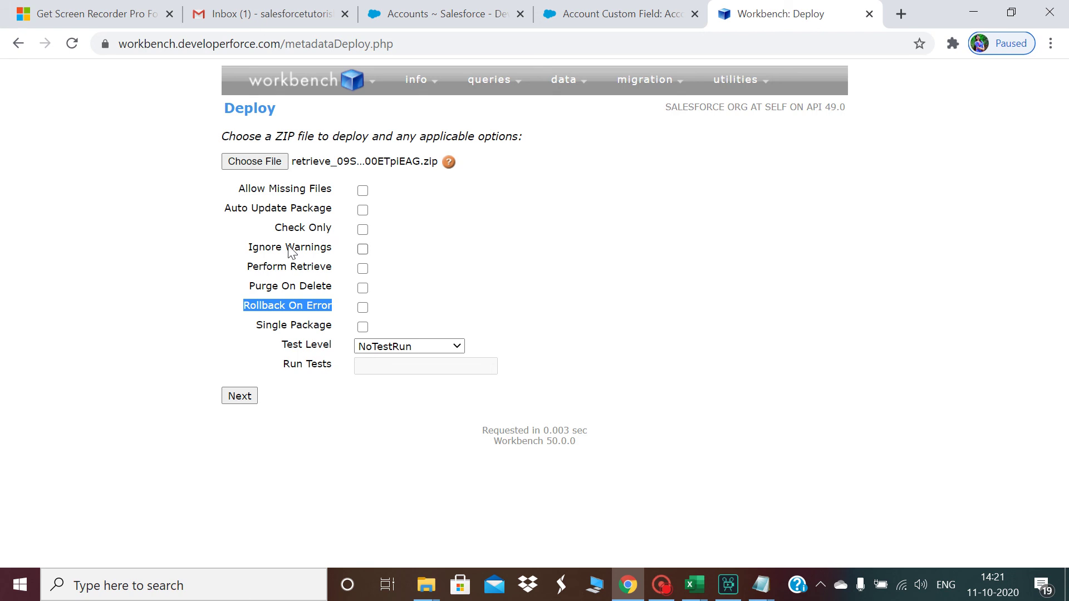
Enable Check Only for the chosen ZIP, run the validation-only deployment, and review its process status
drag(276, 233, 336, 234)
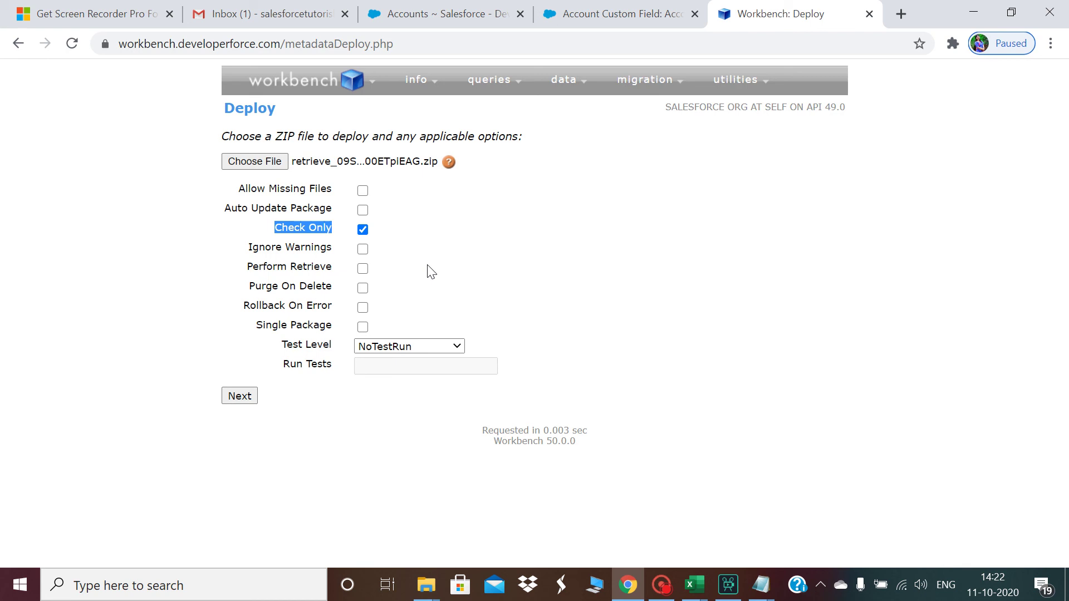
click(253, 397)
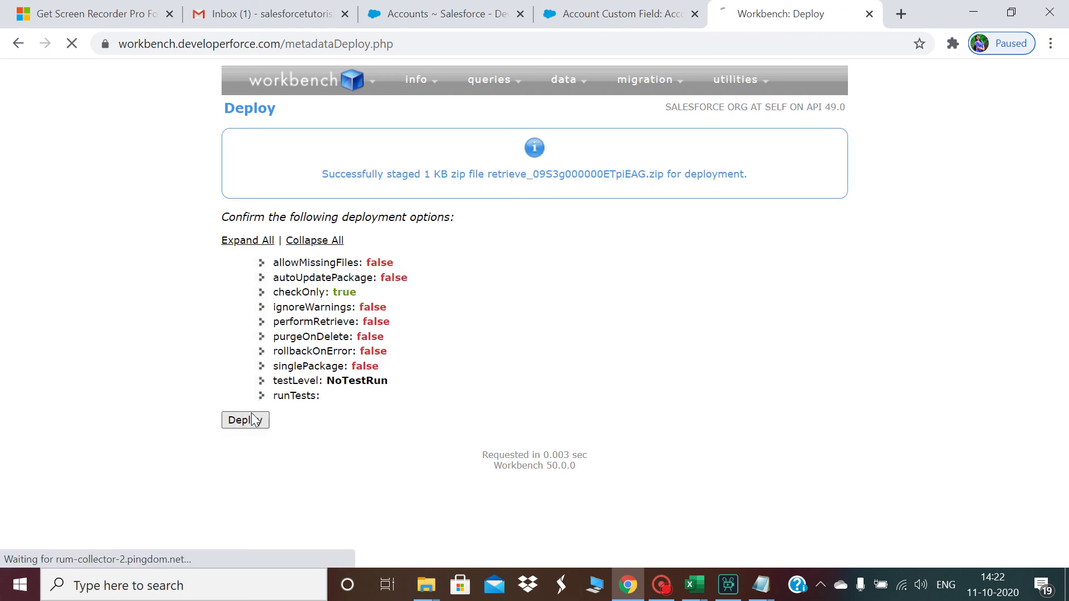
click(252, 420)
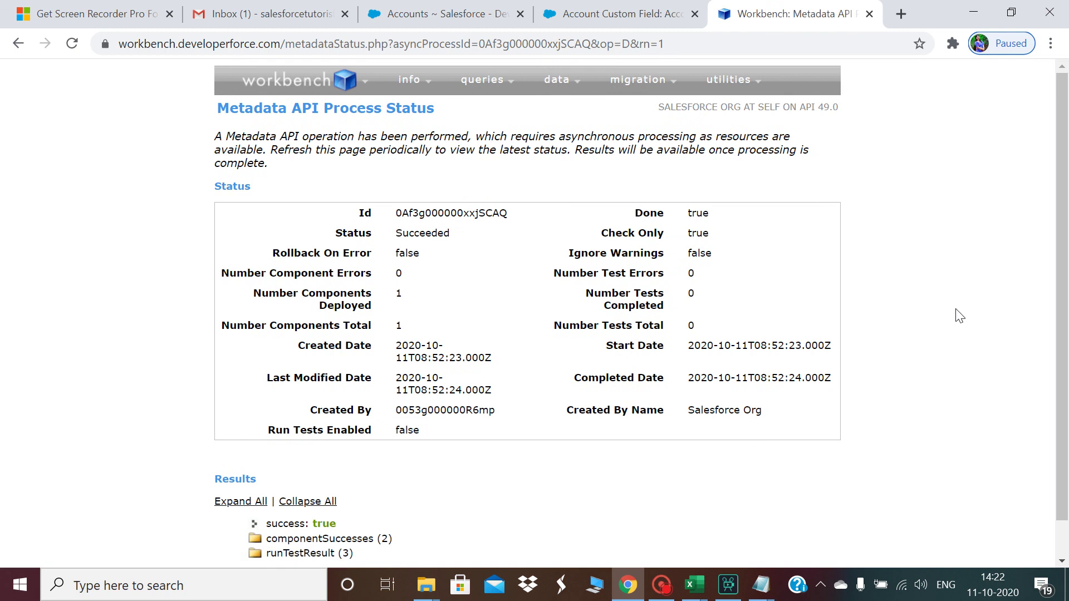
scroll(974, 300, down, 1)
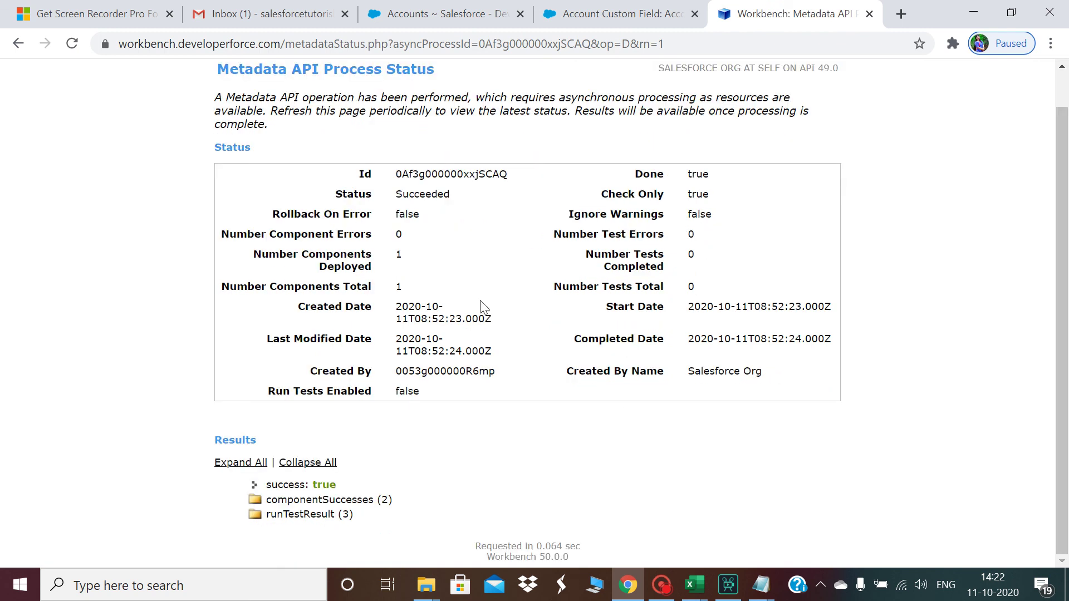
Switch to the Salesforce custom field page, search Setup for "depl", and open Deployment Status in a new tab
click(611, 10)
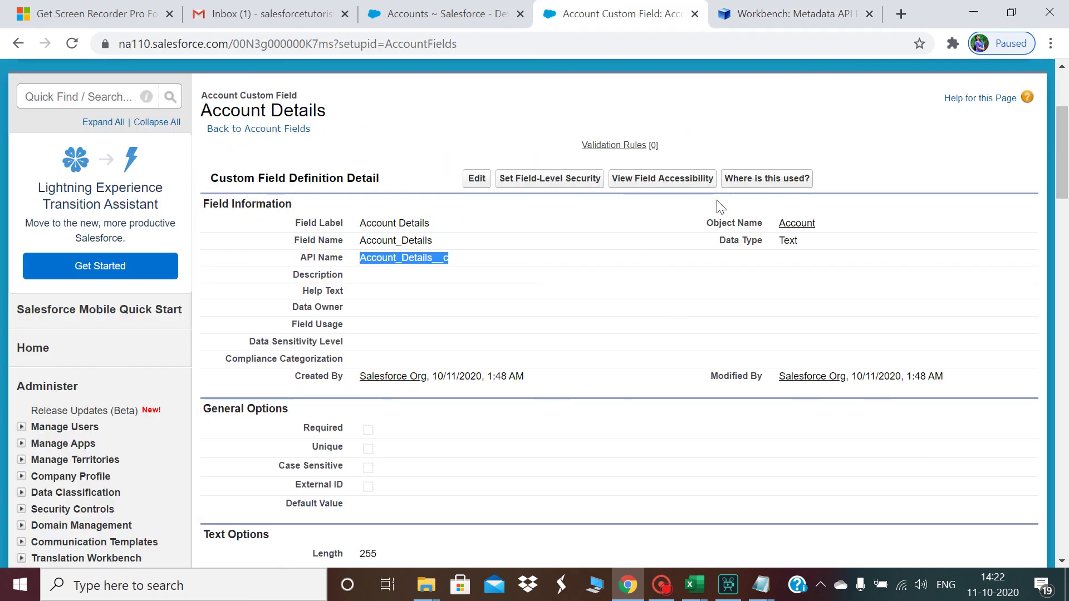
scroll(1062, 151, up, 3)
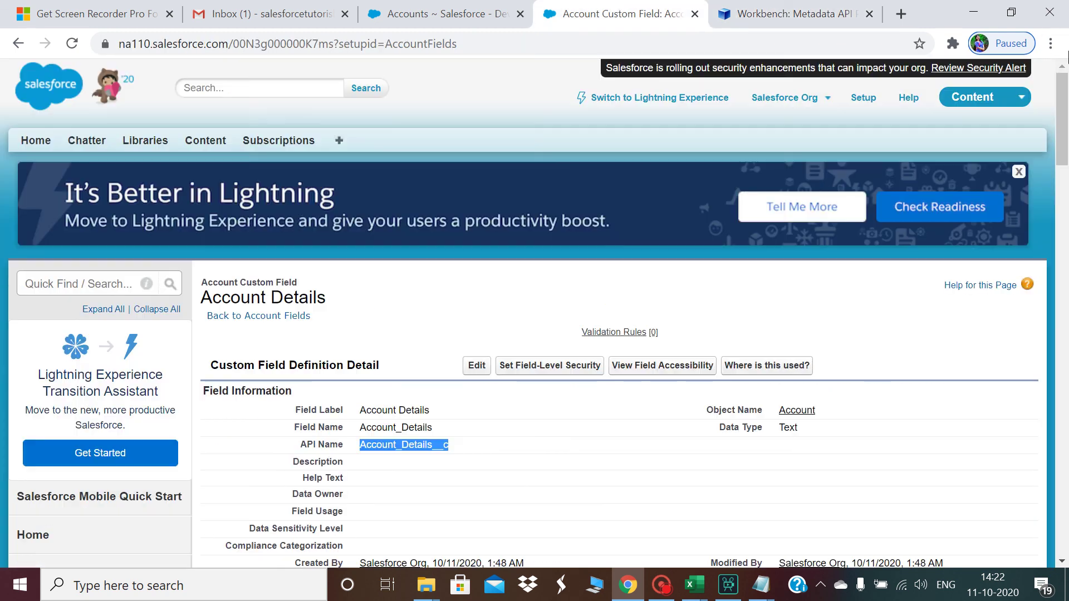
click(86, 283)
text(depl)
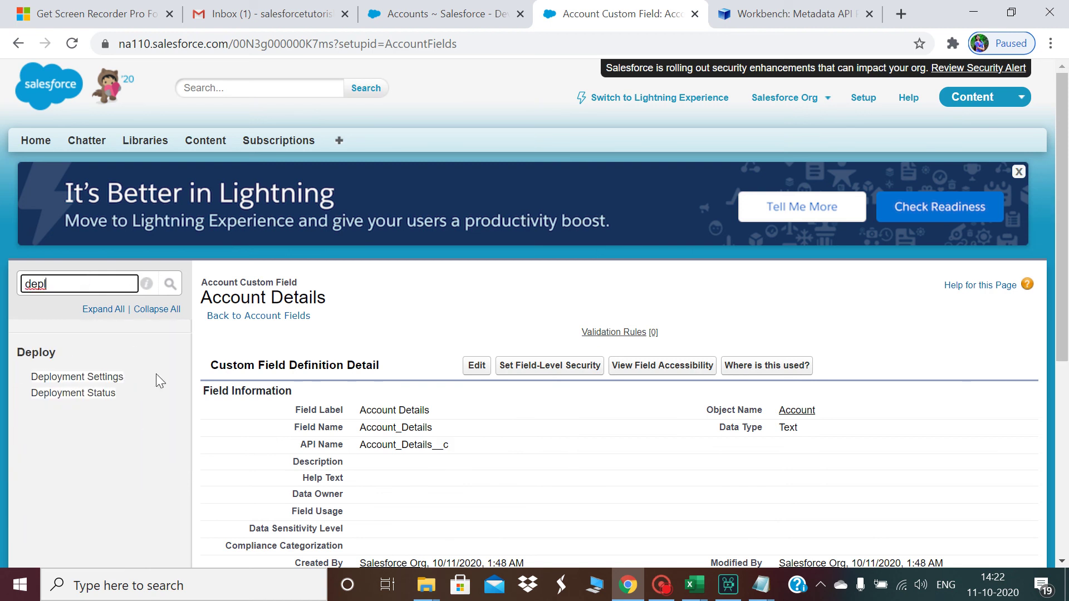
ctrl+click(105, 398)
click(660, 14)
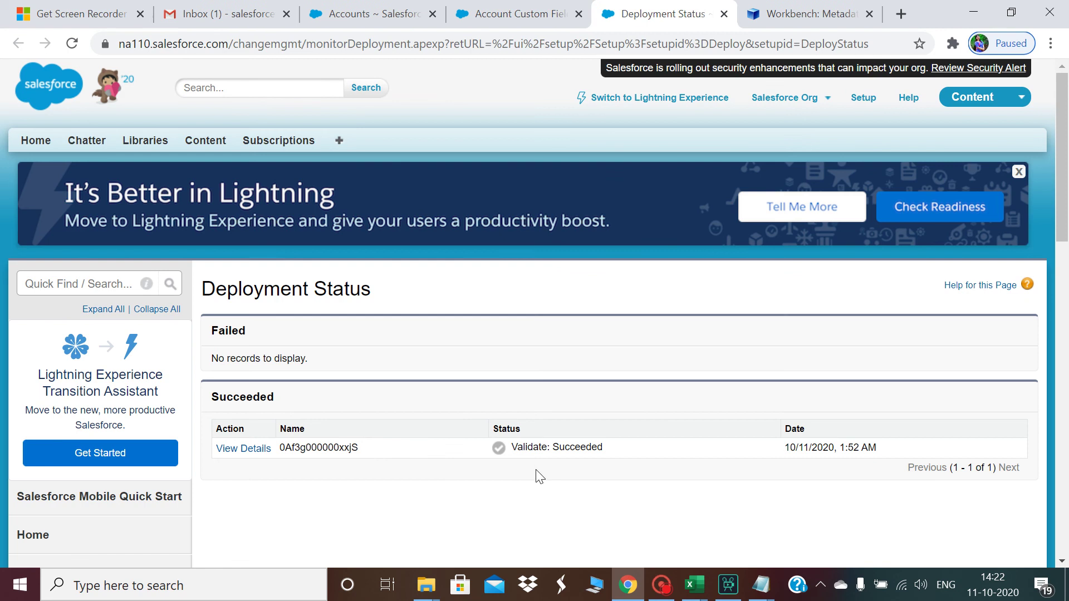
Open the validation's details from Deployment Status and examine its Deploy Components and Run Apex Tests sections
click(233, 451)
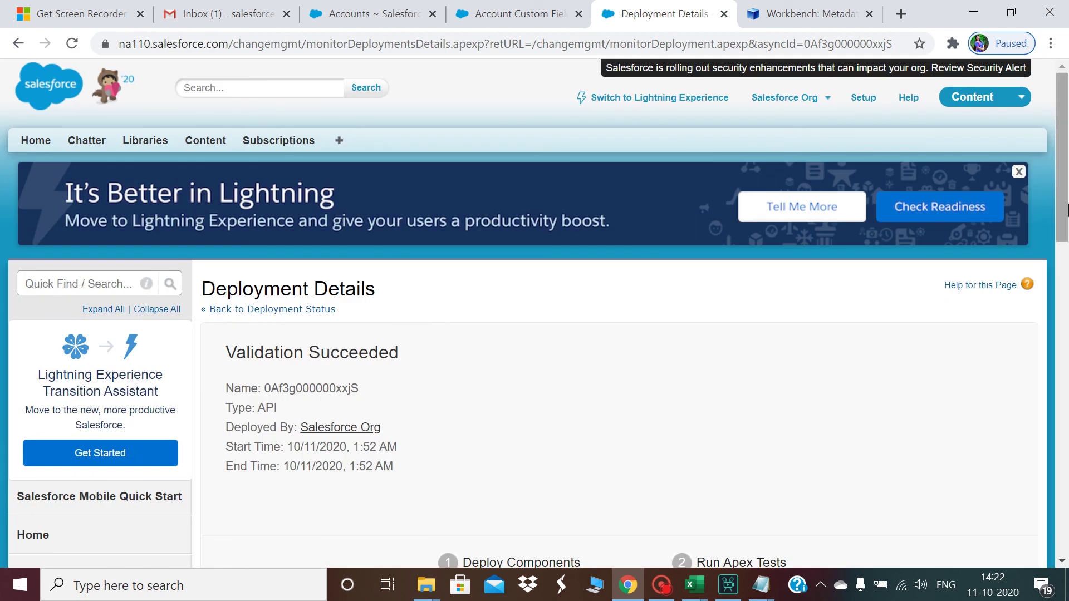
drag(1067, 209, 1067, 297)
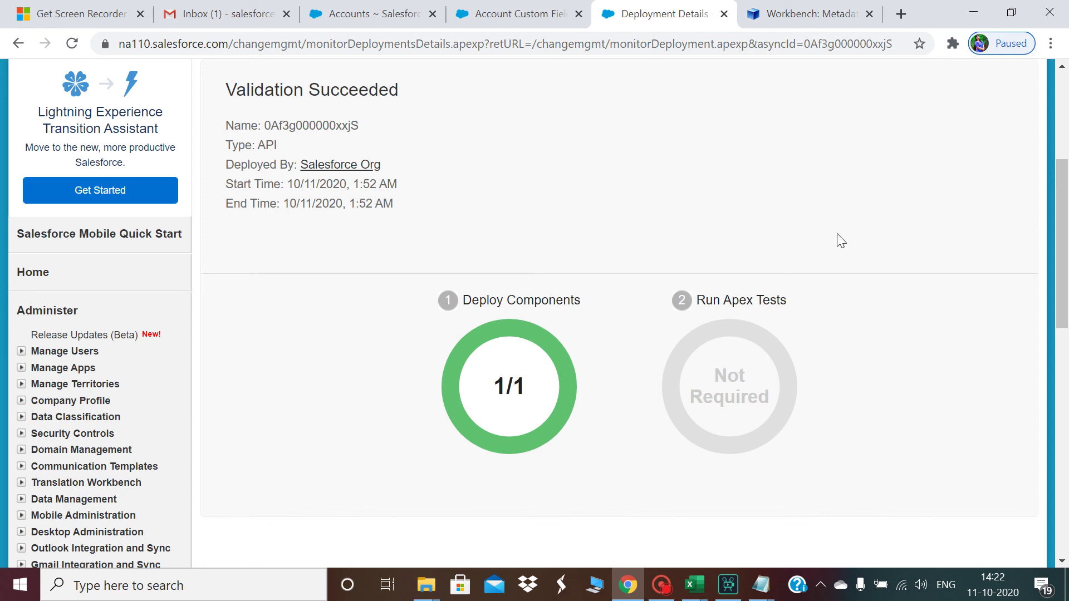
Return to Workbench and open the metadata Deploy page again for a new deployment
click(808, 9)
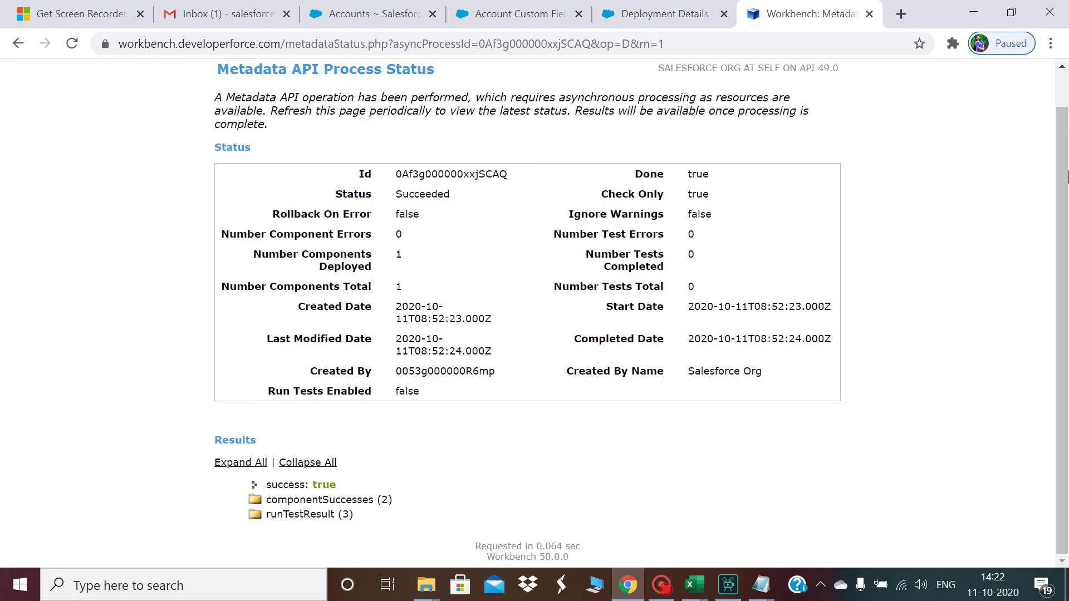
scroll(619, 87, up, 1)
mouse_move(635, 96)
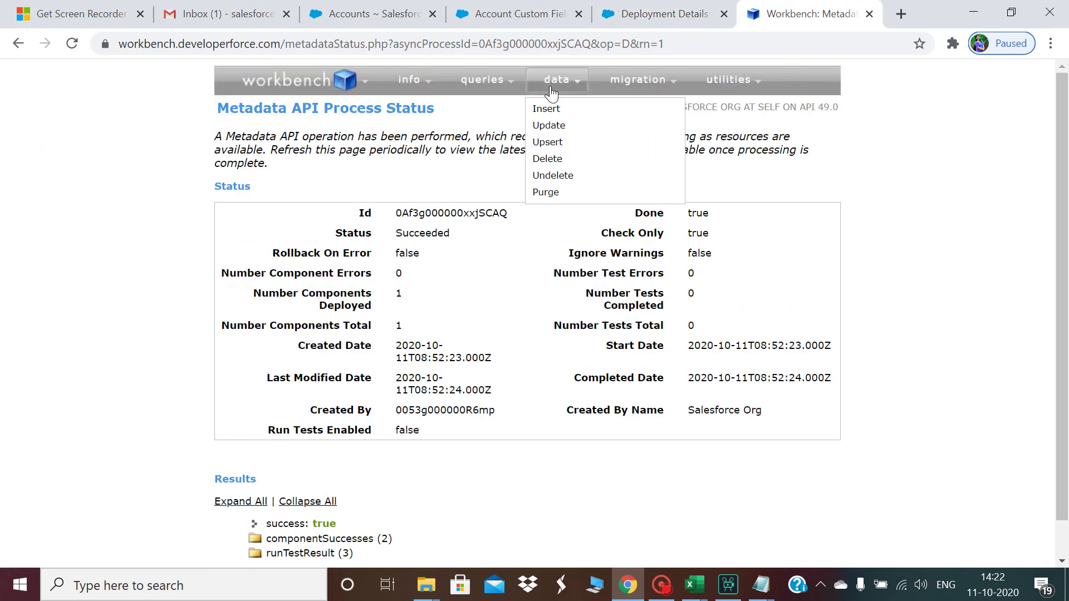
click(624, 114)
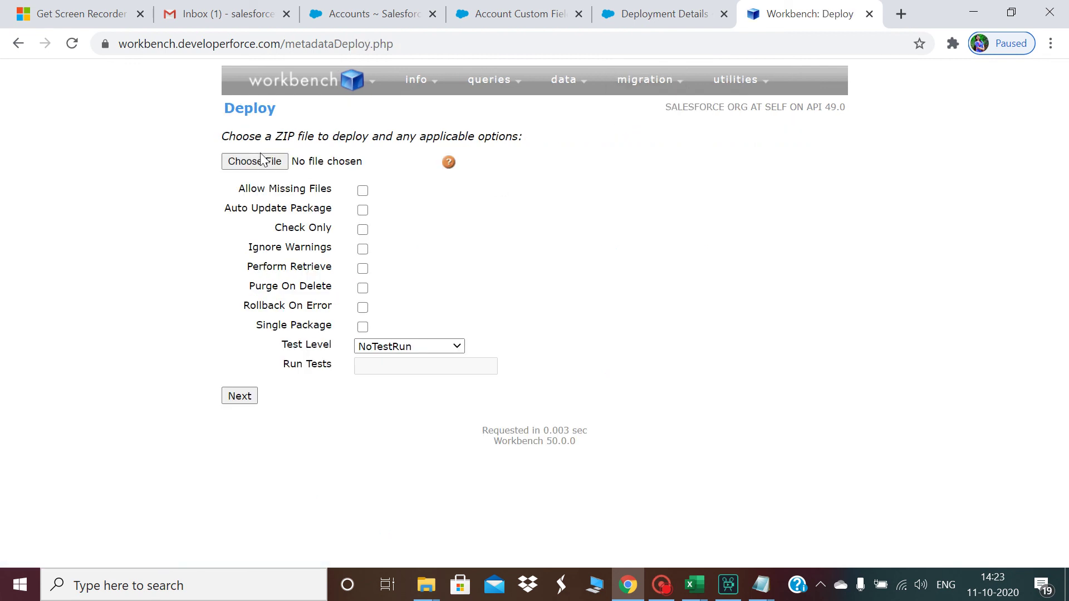
Choose the retrieve_09S3g000000ETpiEAG ZIP from the Salesforce folder, enable Rollback On Error with Check Only off, and deploy it
click(262, 161)
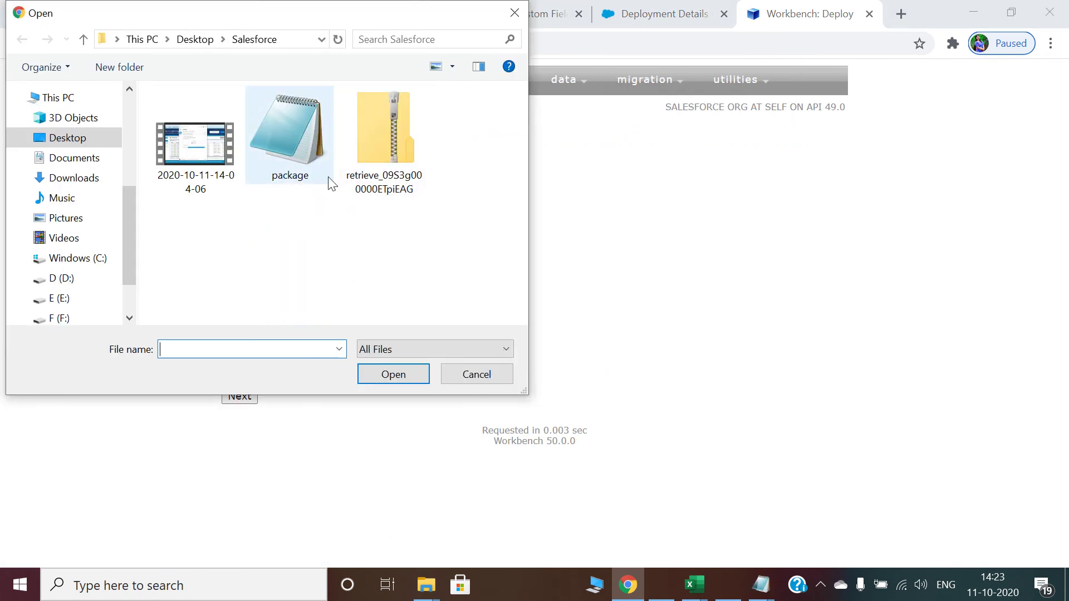
click(386, 158)
double_click(383, 153)
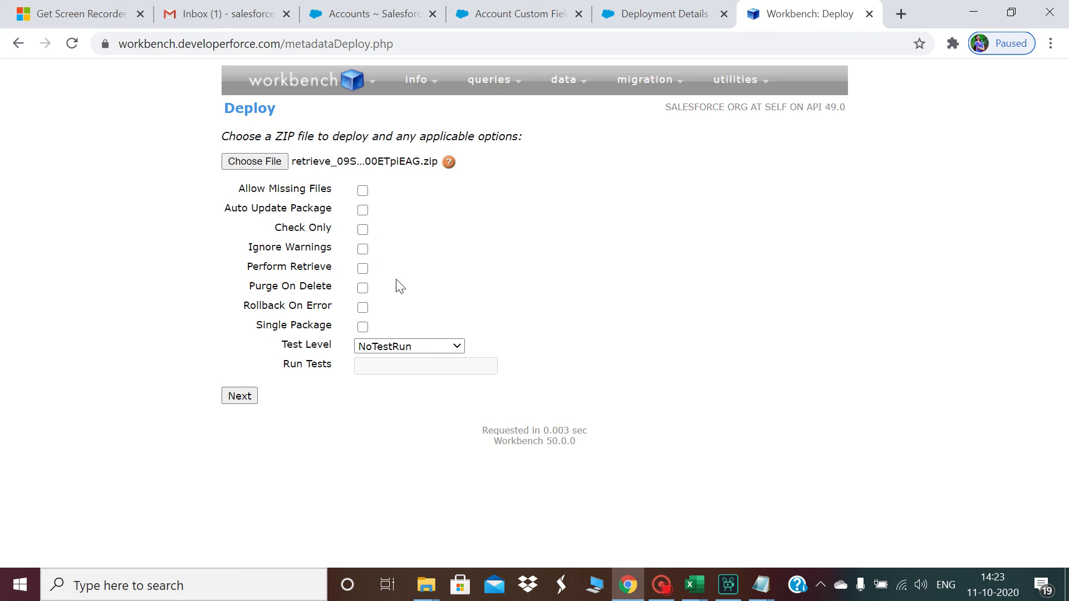
click(242, 397)
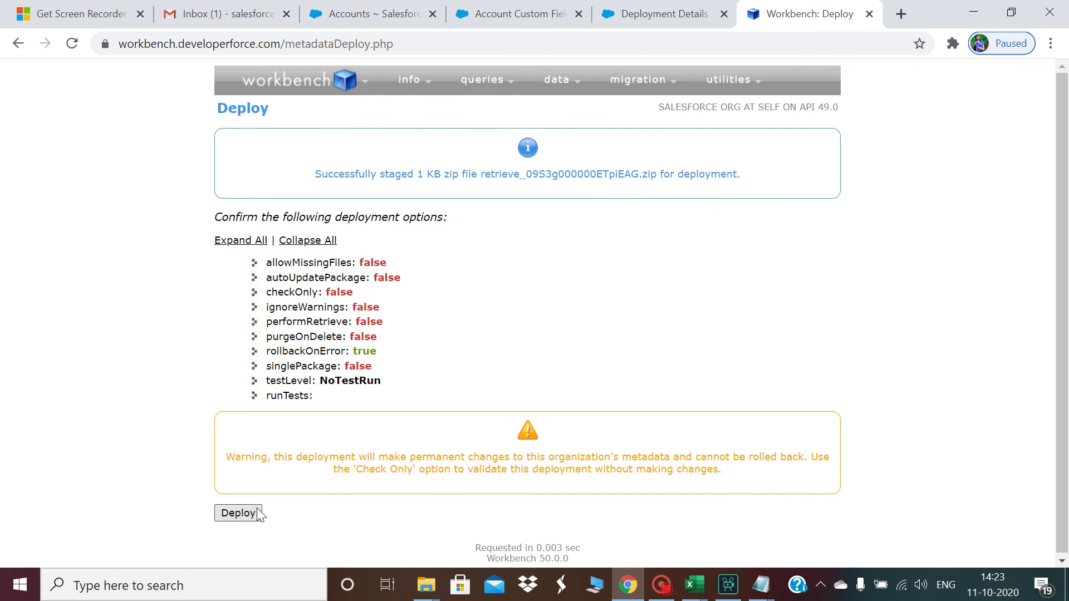
click(255, 510)
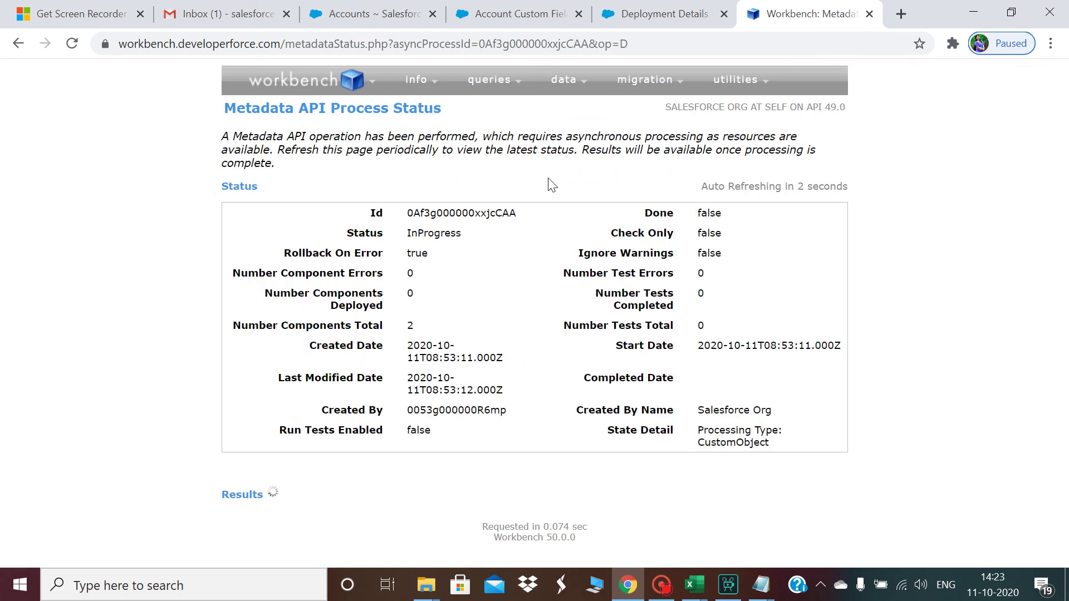
Switch back to Salesforce, return to the Deployment Status list, and check the status of the newest deployment
click(628, 12)
scroll(299, 161, up, 5)
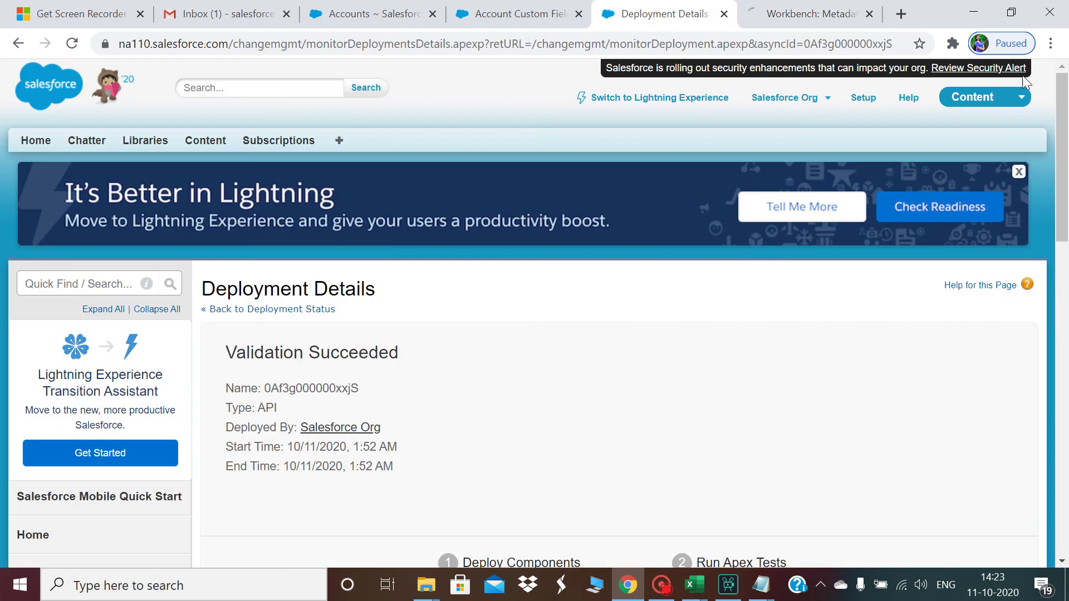
click(298, 309)
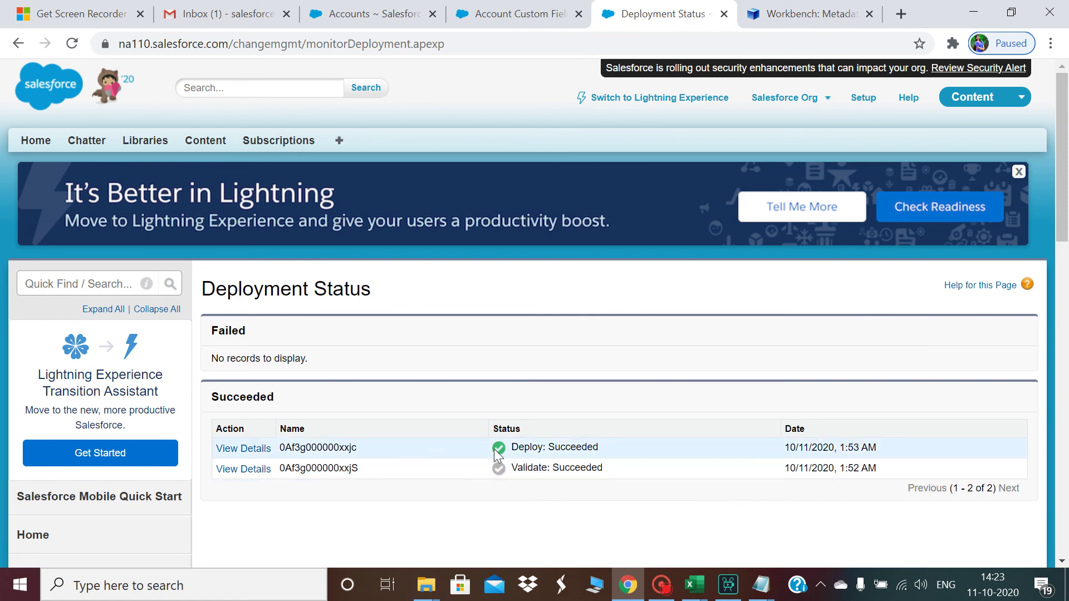
drag(492, 454, 599, 449)
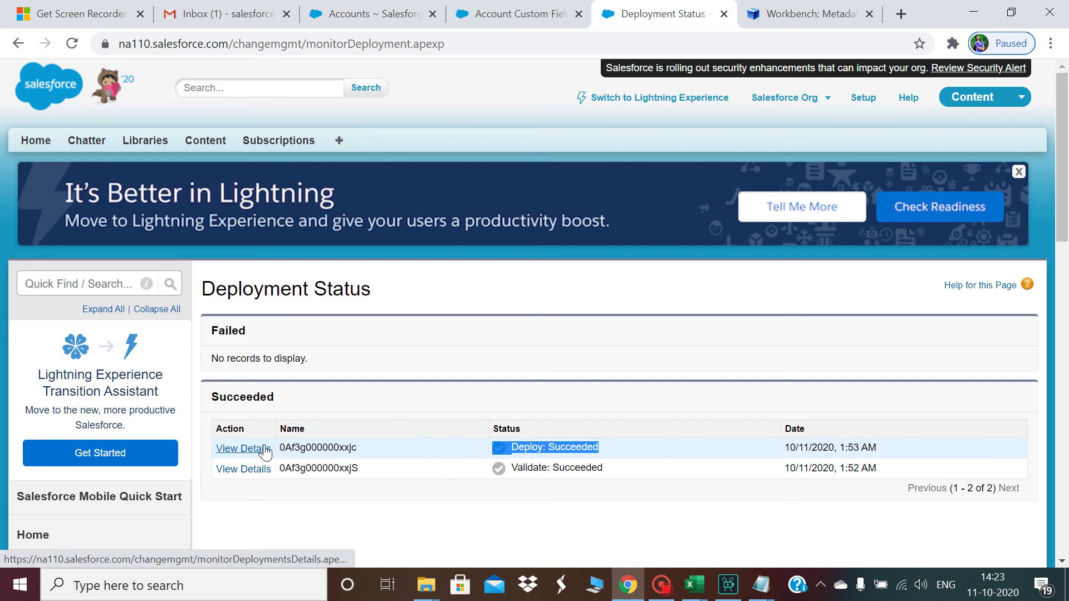
Open the newest deployment's details and review its summary and component results
click(243, 448)
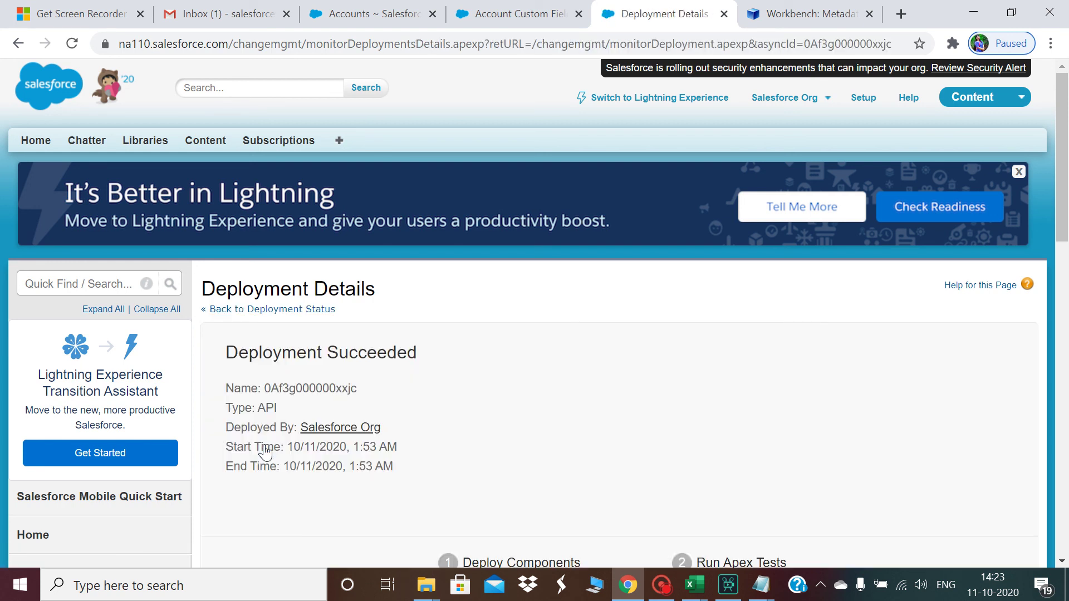
scroll(1065, 306, down, 5)
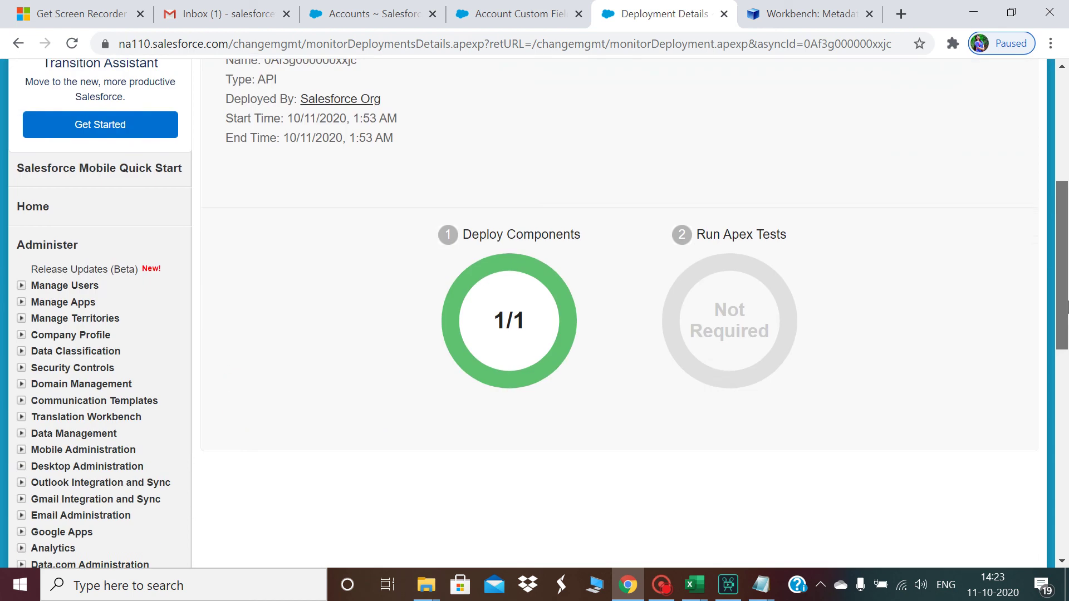
drag(1065, 306, 1063, 190)
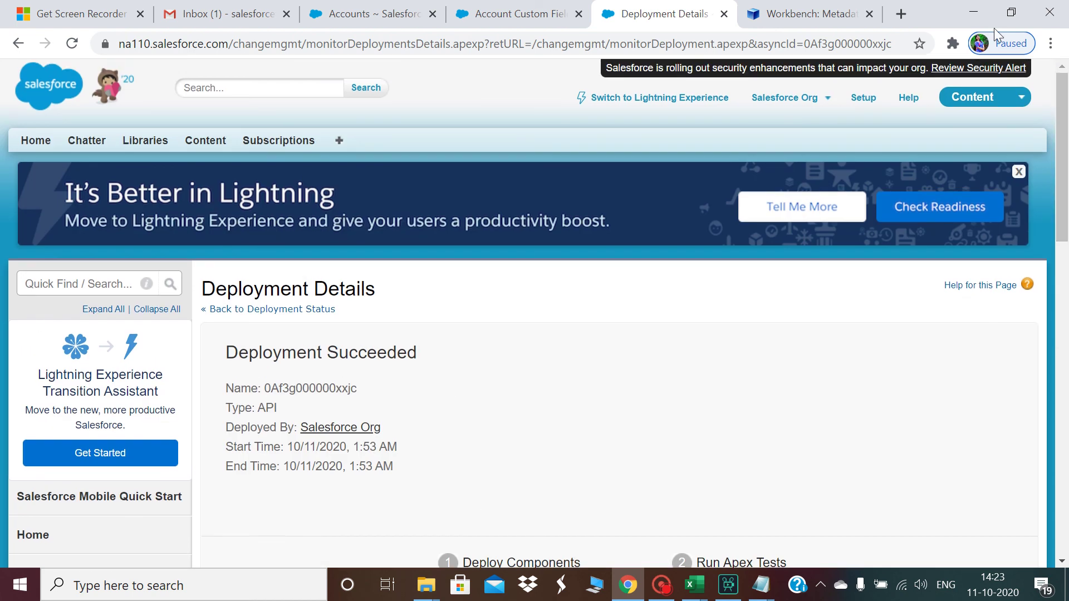